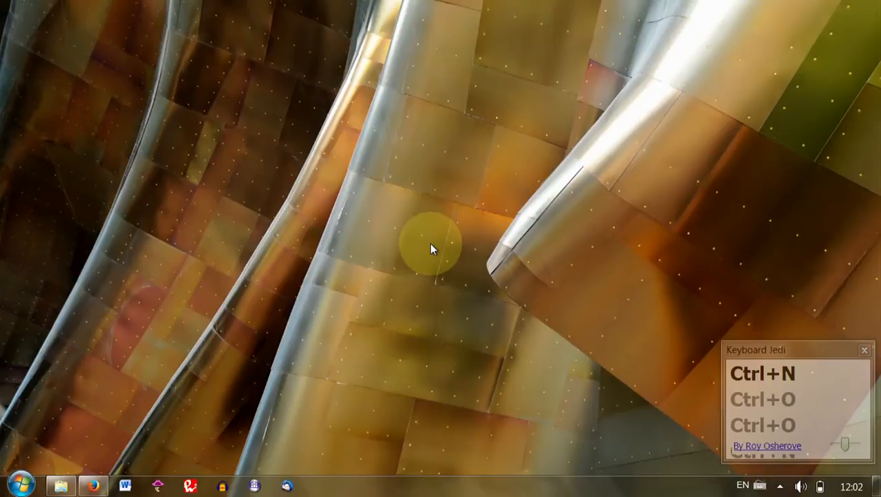
Start Praat and open Polish-words.wav together with Polish-words.TextGrid from the Example-audio folder.
click(157, 487)
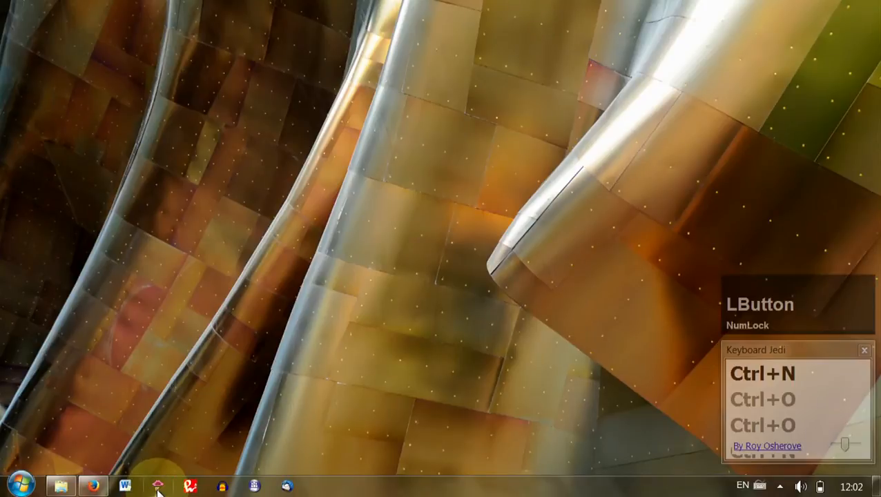
click(88, 32)
click(102, 47)
click(200, 245)
scroll(287, 327, down, 5)
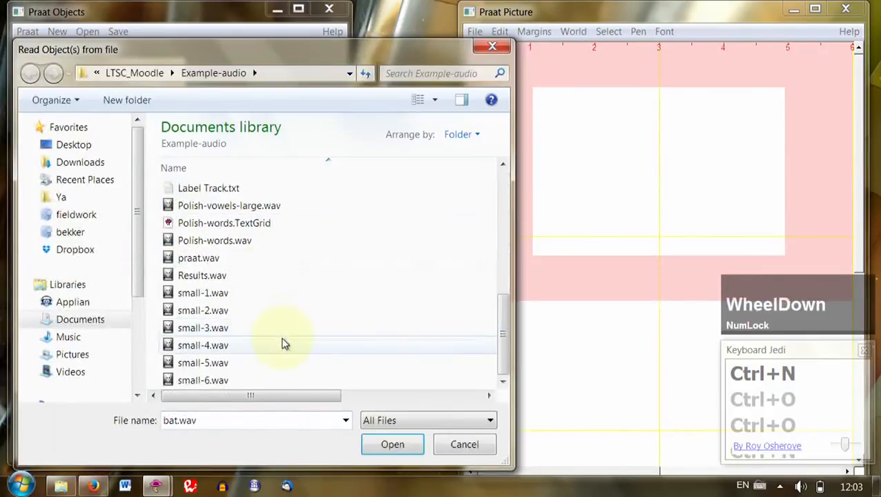
click(256, 241)
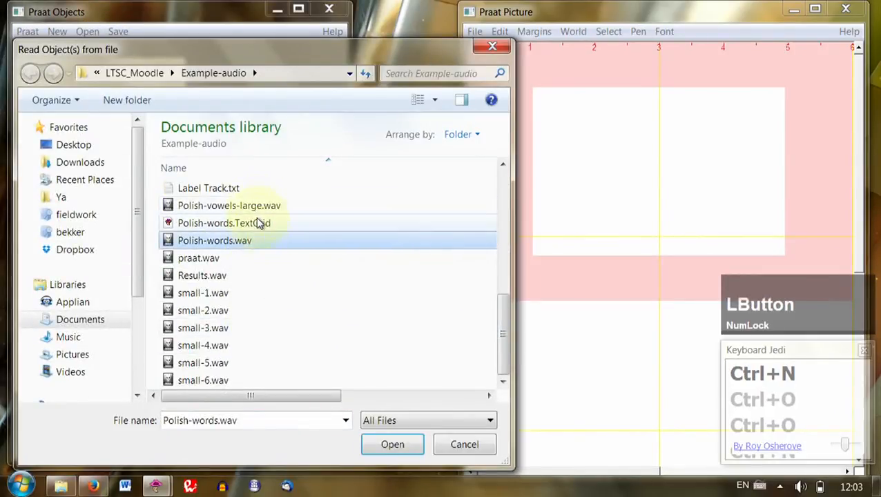
ctrl+click(257, 224)
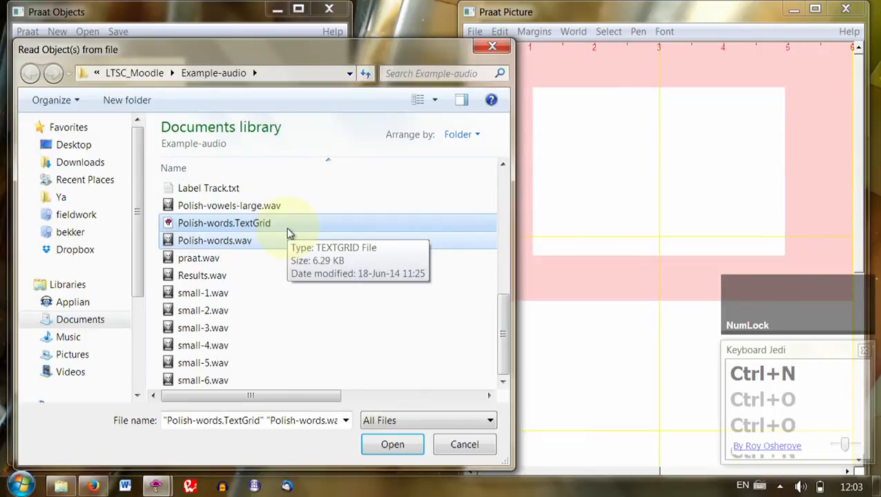
click(392, 446)
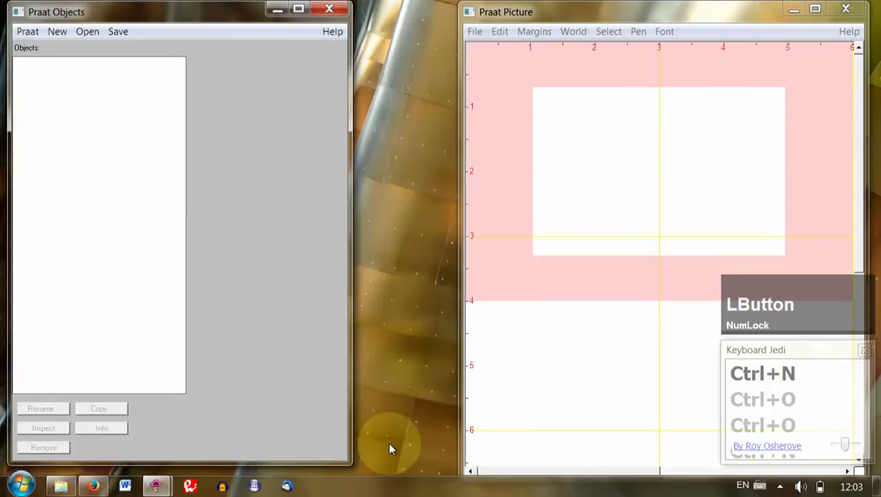
Extract all non-empty intervals from the Polish-words TextGrid and Sound pair as separate sounds.
drag(84, 62, 81, 72)
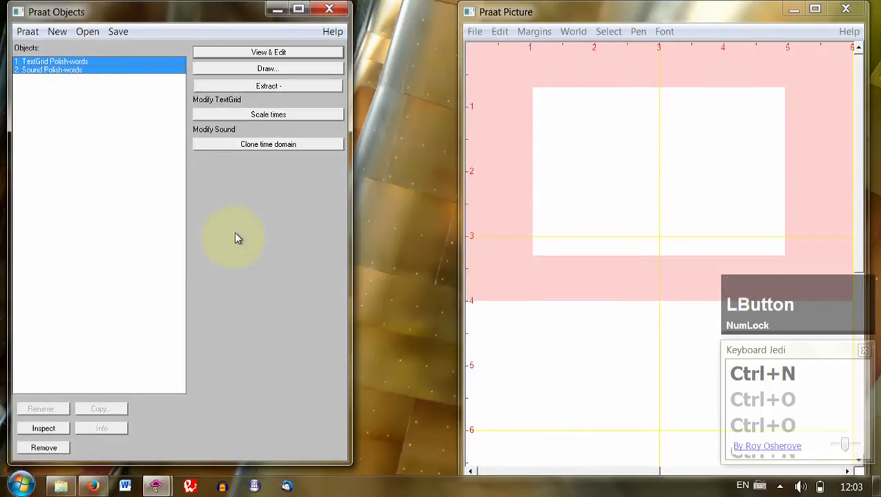
click(270, 85)
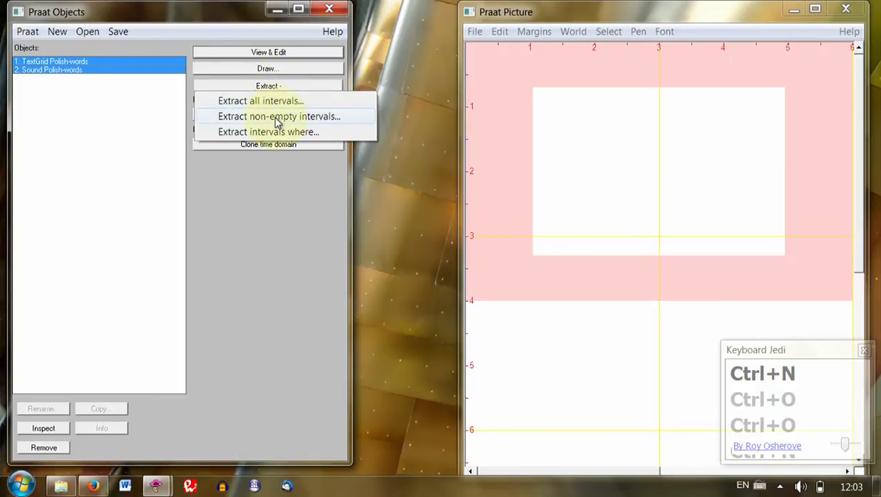
click(274, 117)
click(407, 130)
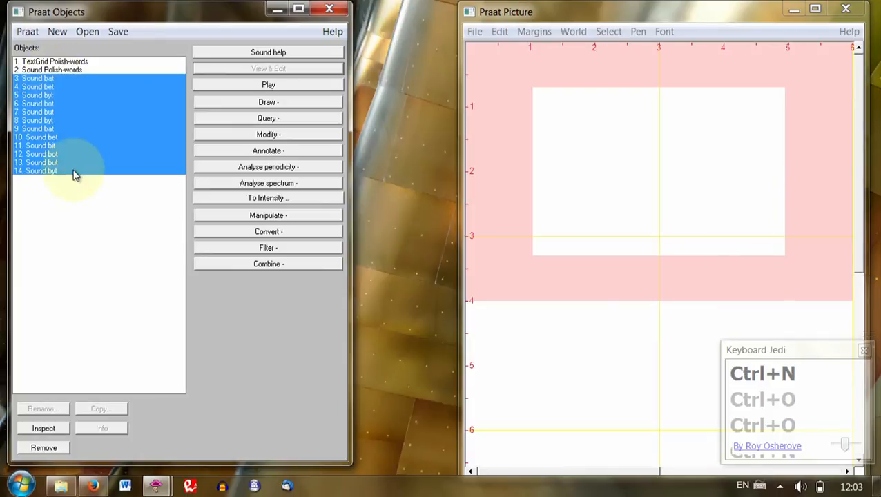
Save the first extracted "bot" sound as the WAV file bot.wav in the Example-audio folder.
click(80, 80)
click(79, 86)
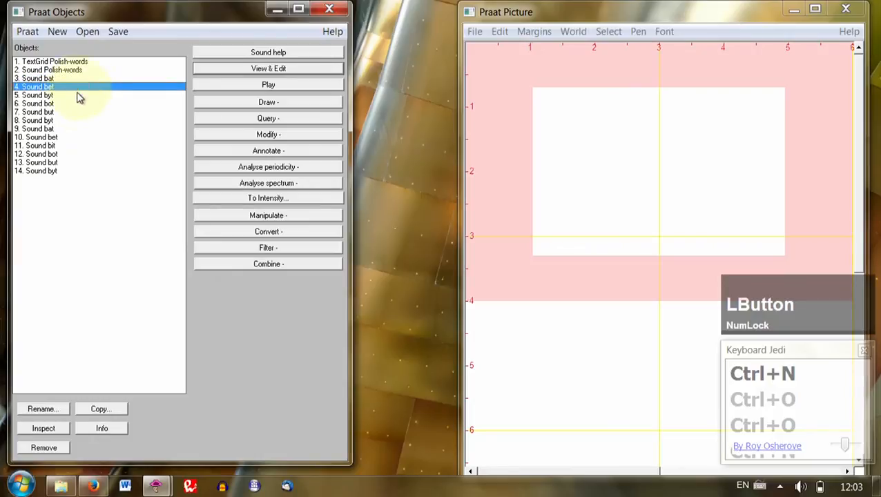
click(75, 95)
click(74, 104)
click(117, 31)
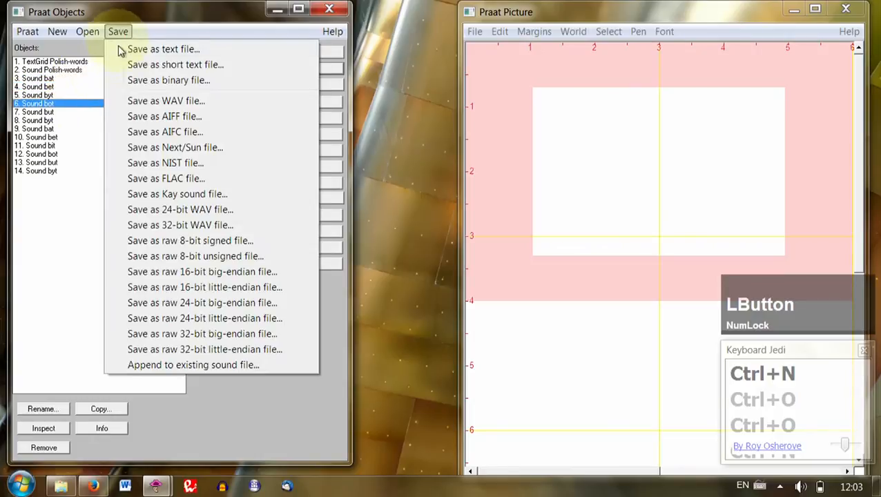
click(131, 101)
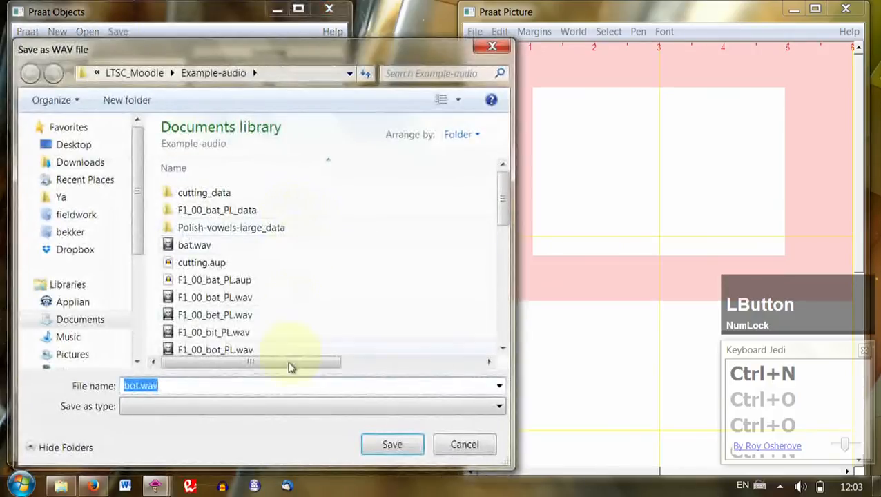
click(148, 385)
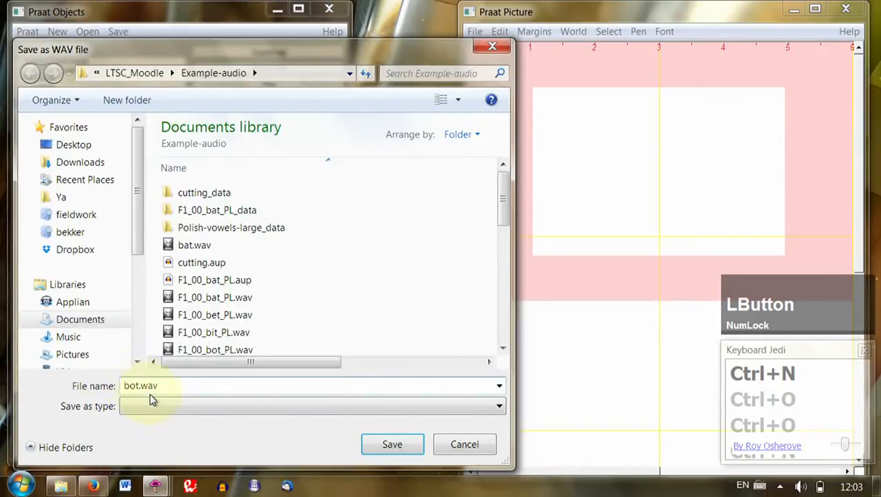
drag(140, 384, 121, 384)
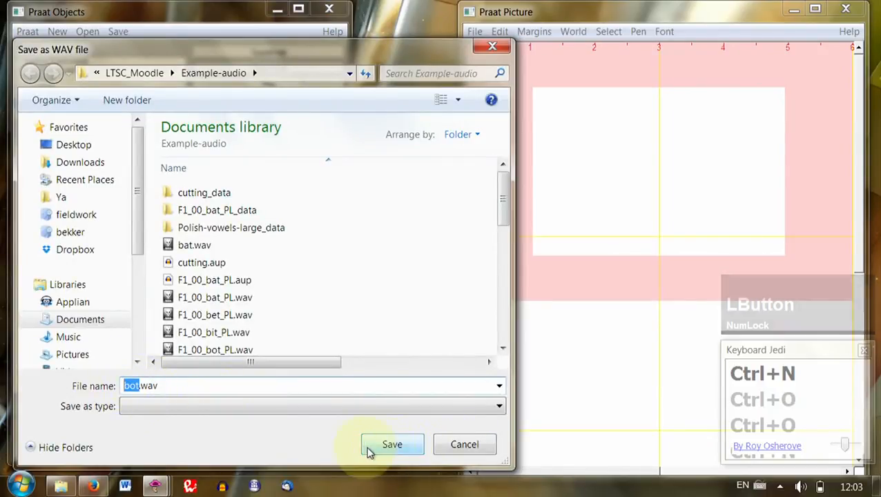
click(392, 445)
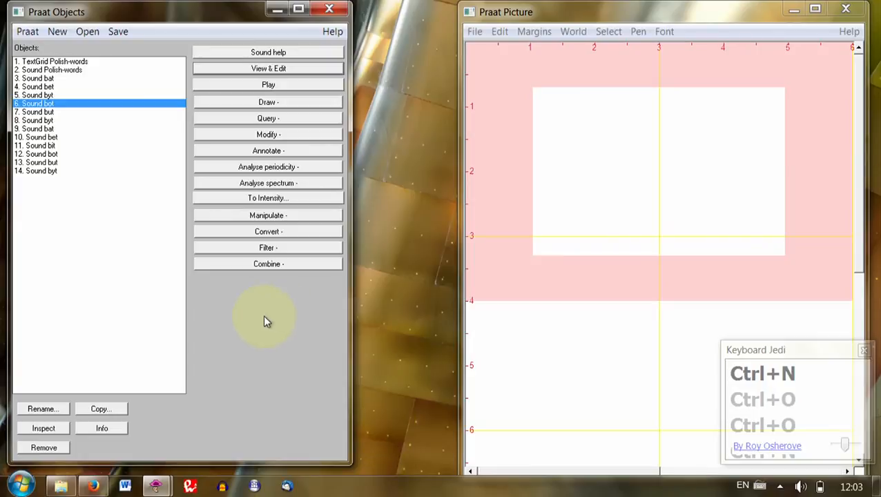
Remove every object, from the Polish-words TextGrid to the last extracted sound, from the object list.
click(54, 62)
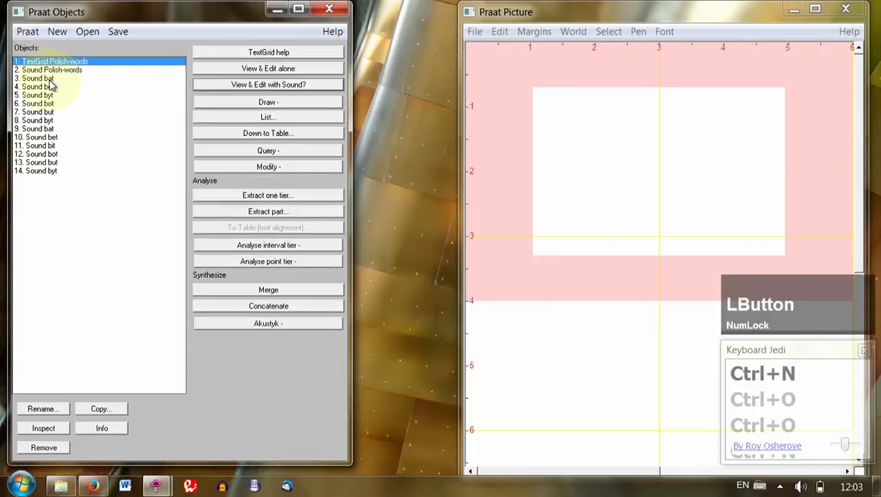
shift+click(55, 172)
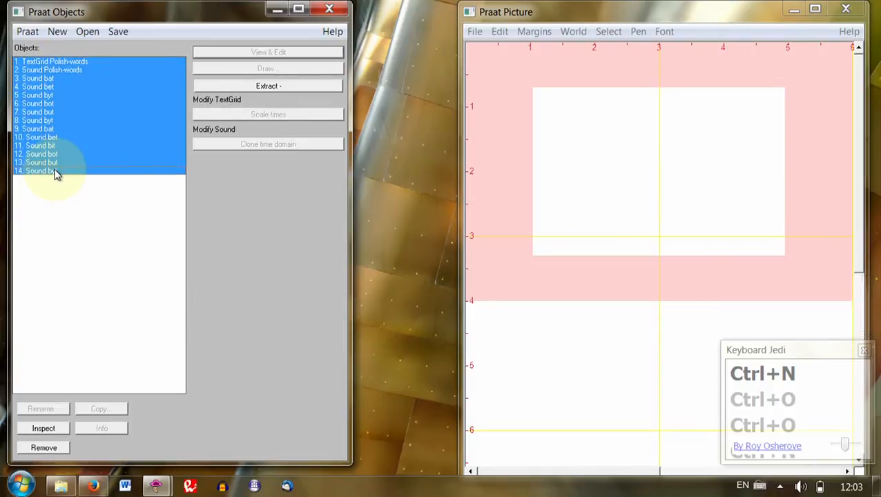
click(44, 447)
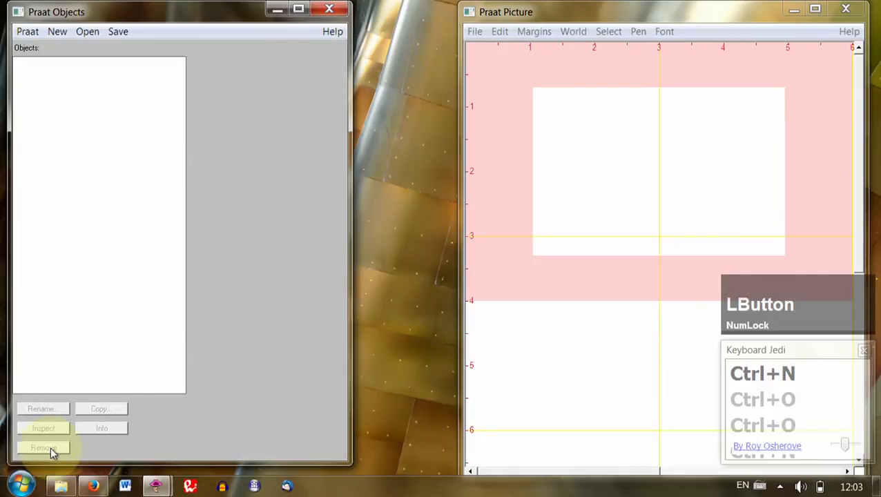
Close the Praat Picture window, keeping only the Praat Objects window open.
mouse_move(118, 12)
mouse_down()
mouse_move(133, 17)
mouse_move(119, 16)
mouse_up()
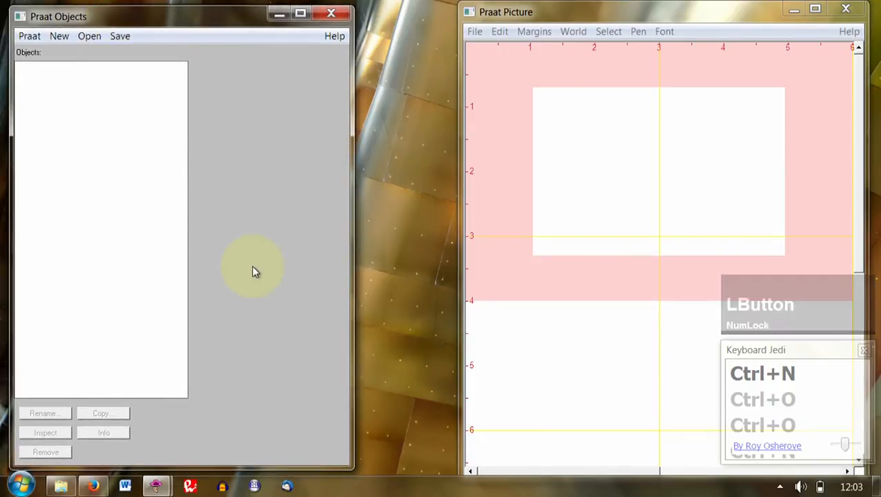
click(570, 16)
drag(617, 18, 562, 17)
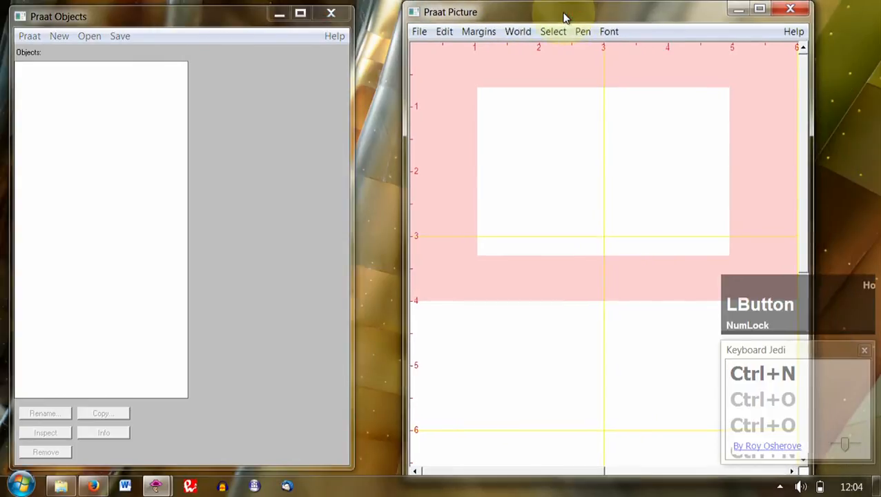
click(791, 10)
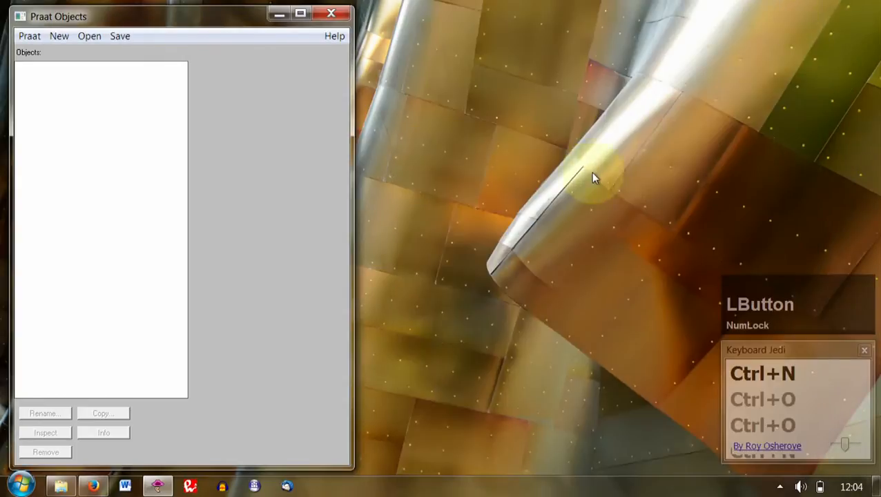
Open only the Polish-words.wav recording from the Example-audio folder.
click(84, 38)
click(85, 53)
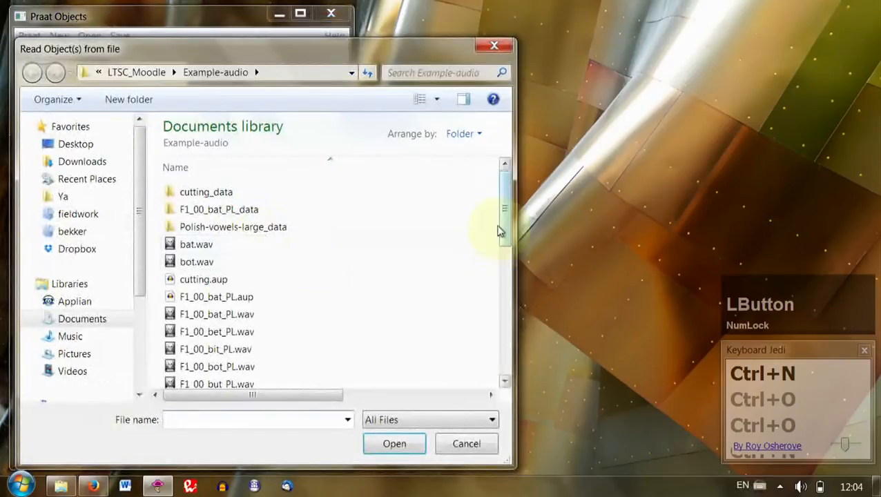
click(508, 205)
drag(508, 204, 507, 302)
click(238, 314)
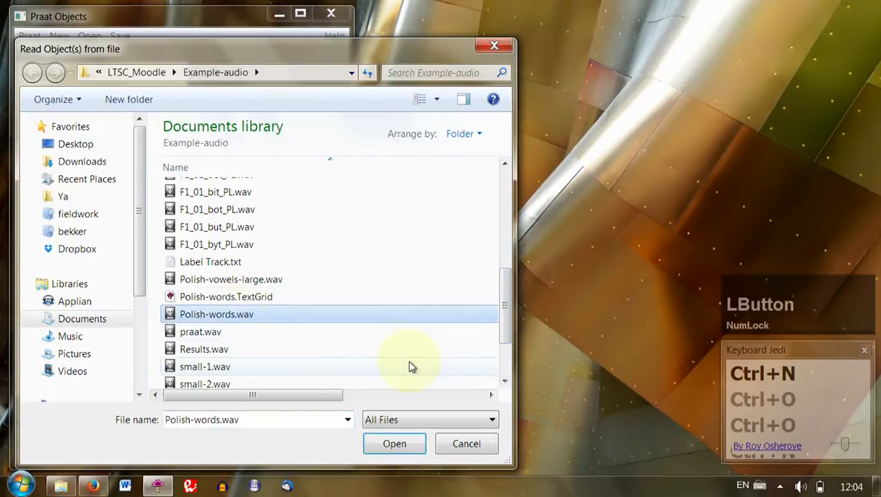
click(393, 444)
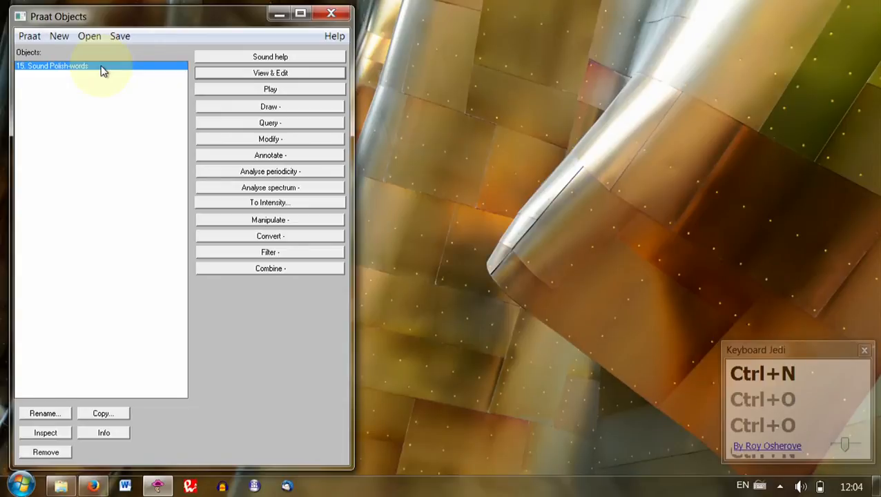
Open the Polish-words sound in its viewing and editing window.
click(256, 74)
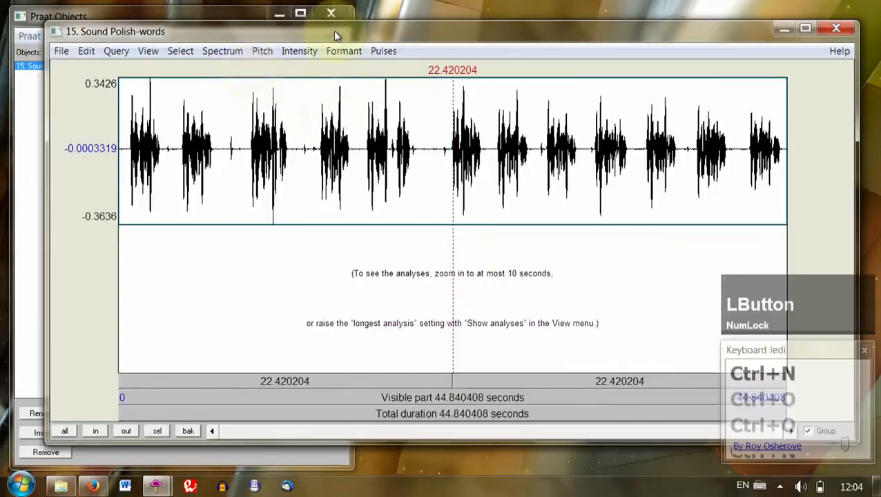
drag(336, 35, 325, 34)
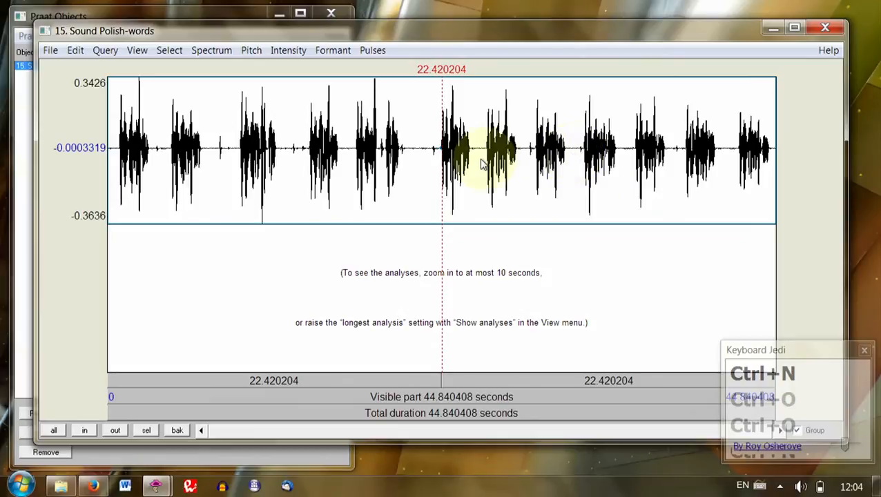
Zoom in on the seventh utterance, from about 24.91 to 27.84 s, and play the visible part.
drag(478, 157, 523, 163)
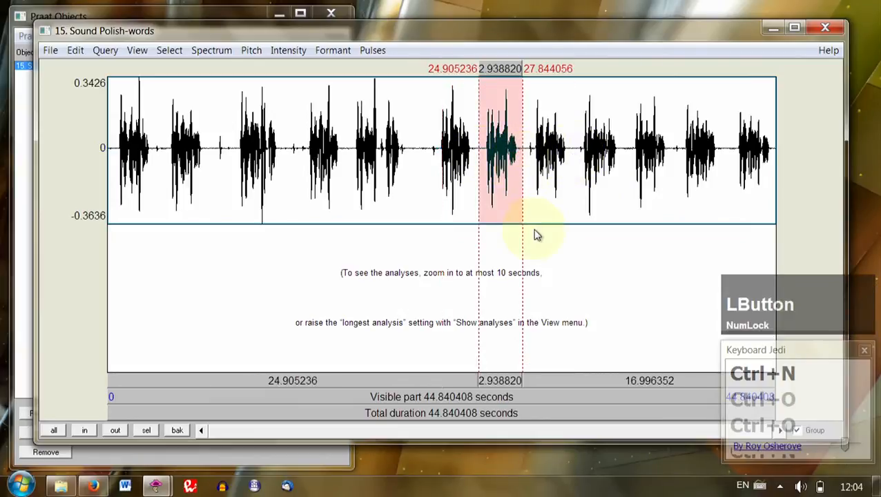
click(147, 431)
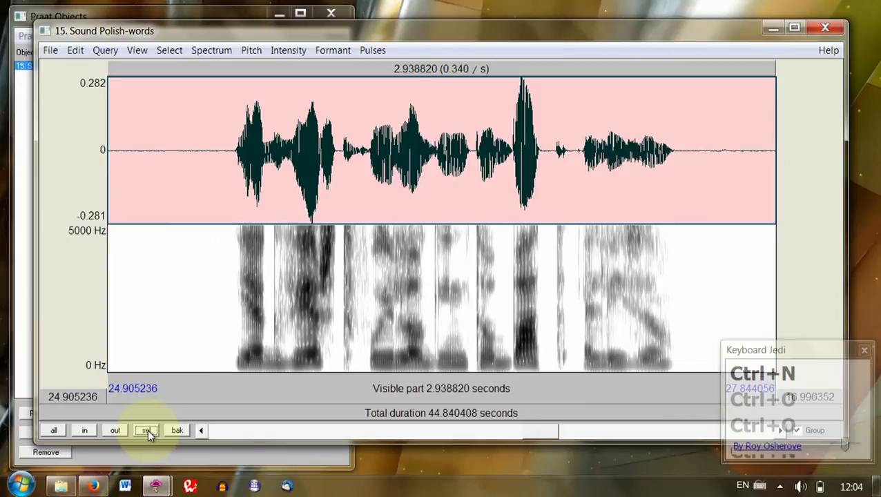
click(351, 388)
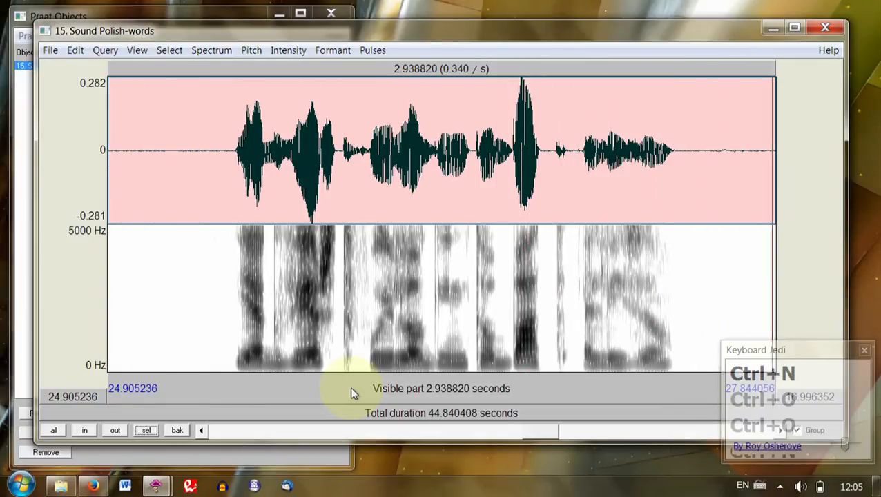
Select the single word between about 26.61 and 26.92 s in the waveform and play it.
drag(494, 177, 568, 181)
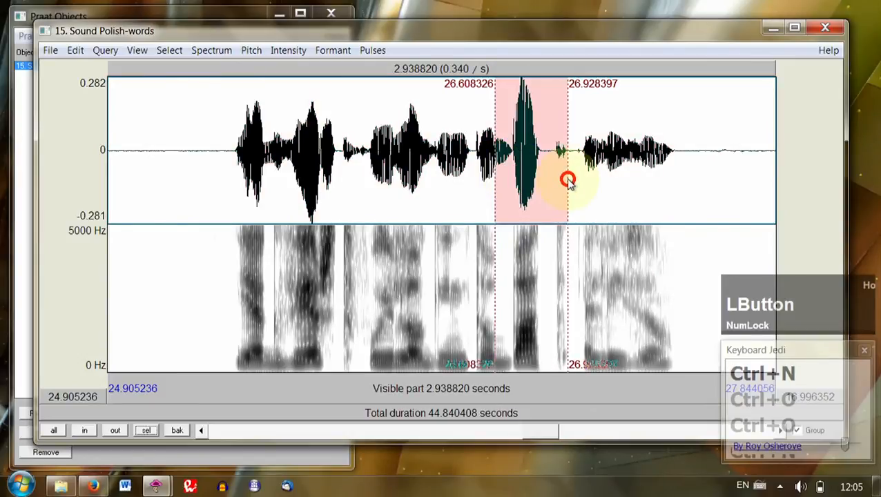
drag(568, 180, 566, 181)
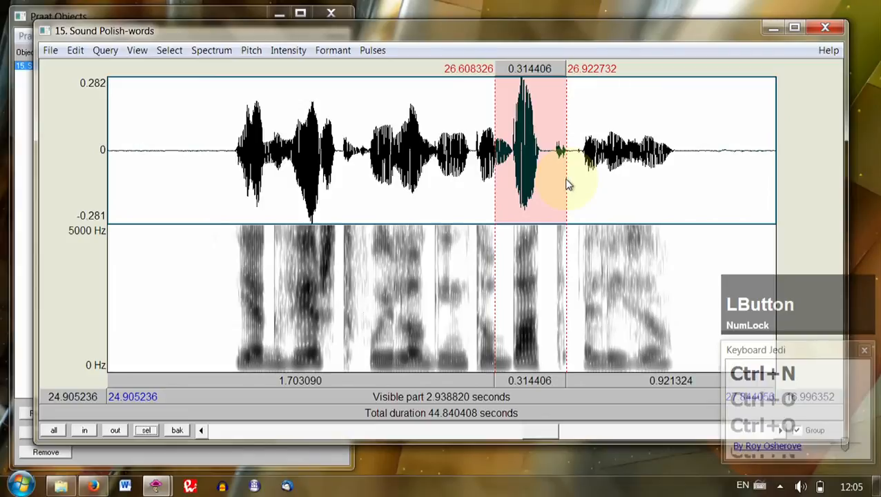
click(538, 386)
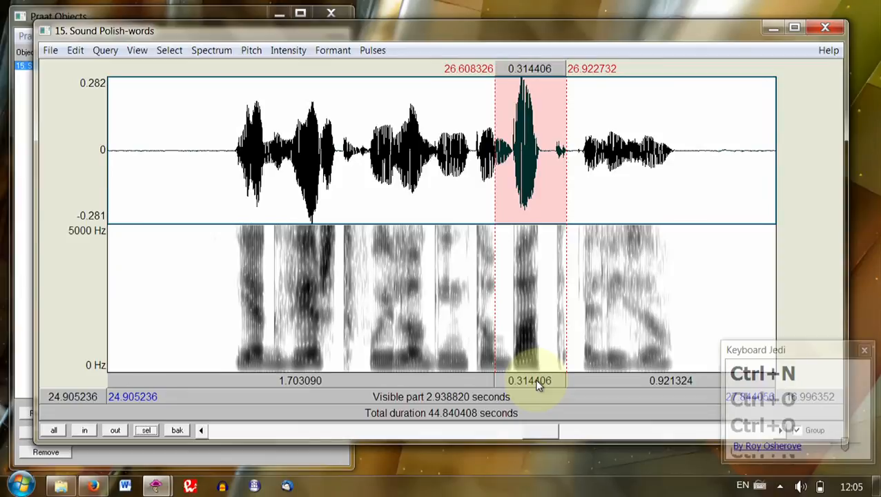
key(Tab)
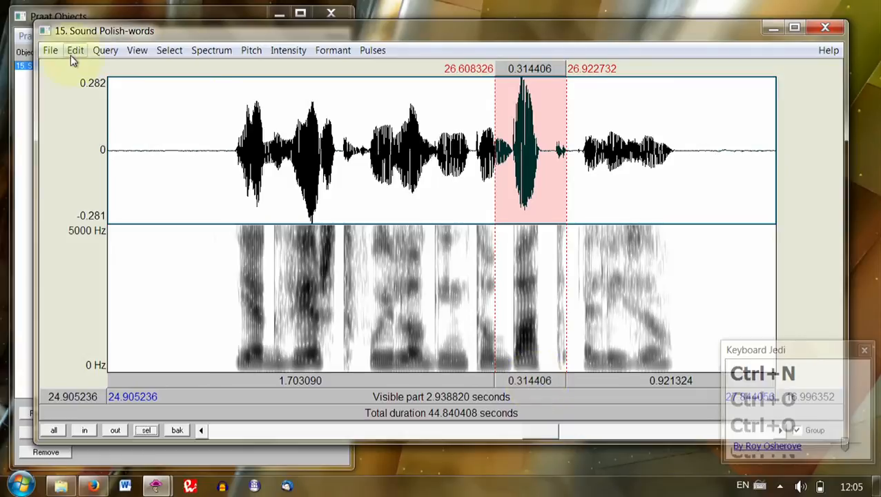
Extract the selected word to the object list with its times preserved, and select the extracted sound there.
click(53, 52)
mouse_move(68, 52)
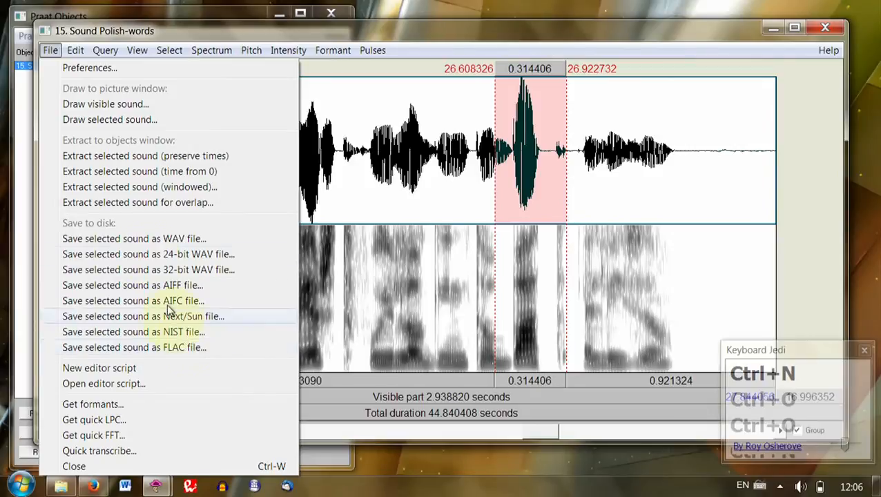
click(121, 159)
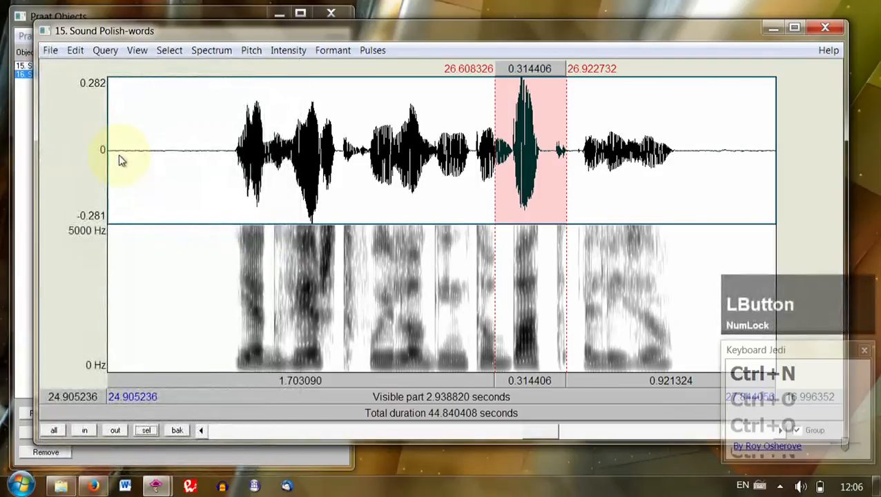
click(109, 15)
click(92, 77)
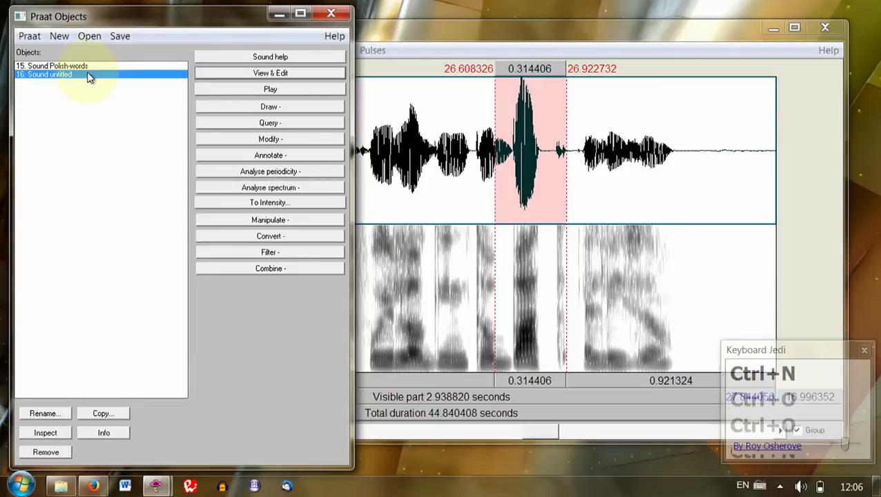
View the extracted word's waveform and spectrogram in its own editing window, and close that window.
click(235, 72)
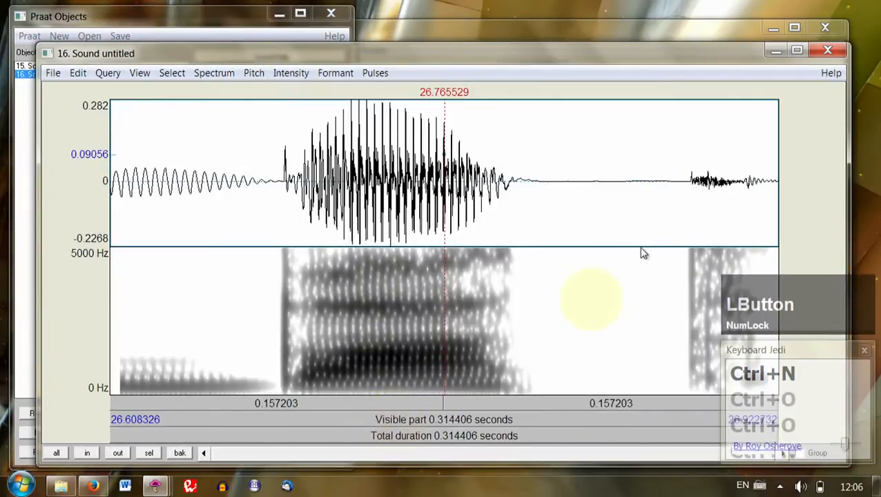
click(828, 53)
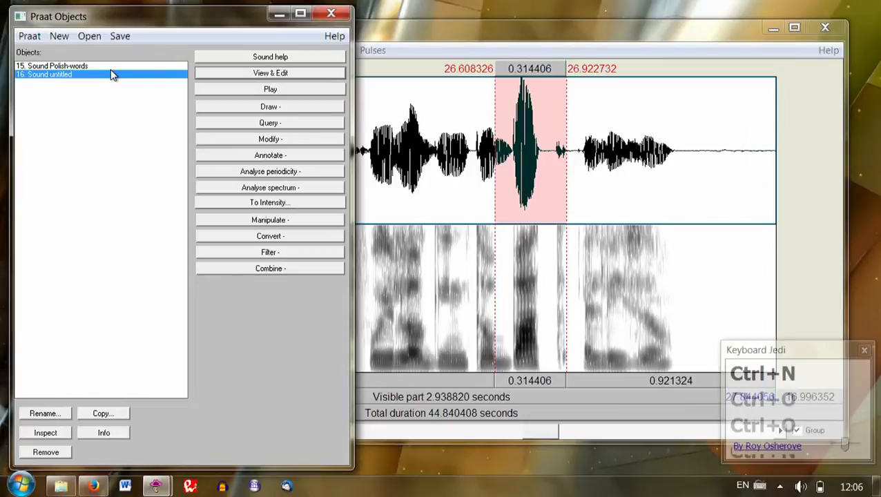
click(779, 487)
right_click(799, 417)
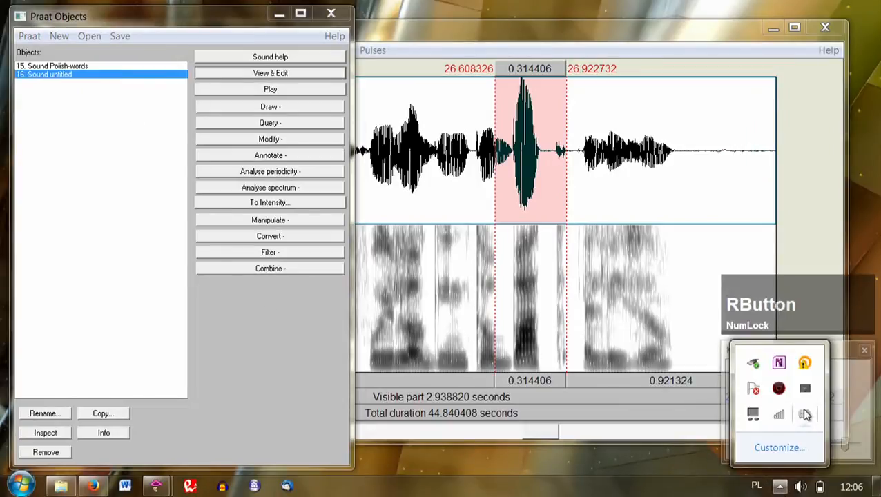
mouse_move(801, 275)
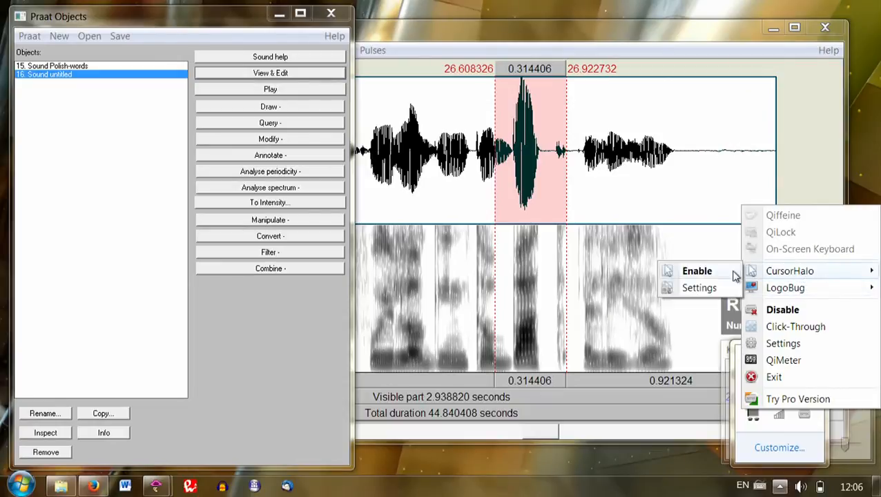
click(722, 273)
In the Polish-words sound editor, move both the start and the end of the selected word to their nearest zero crossings.
click(426, 37)
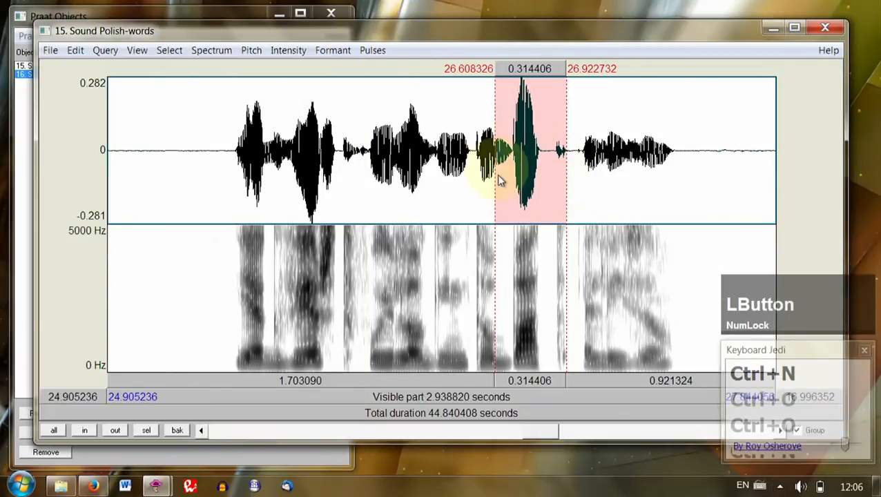
click(46, 51)
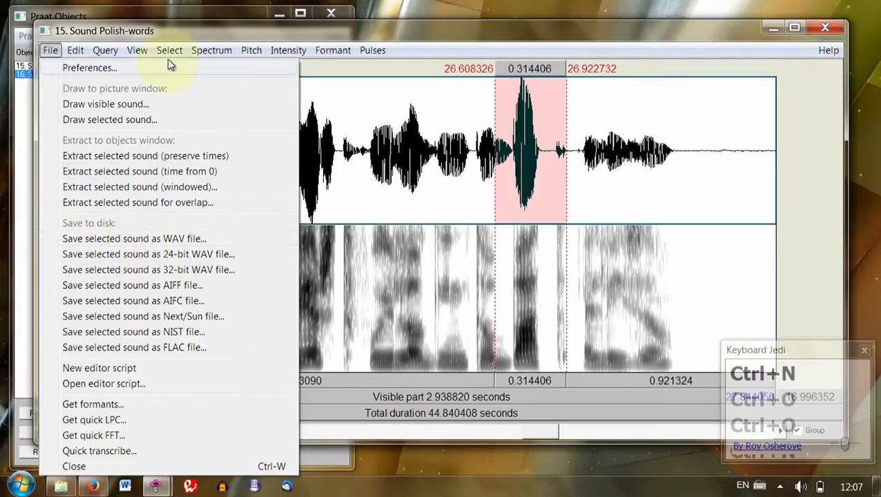
mouse_move(167, 53)
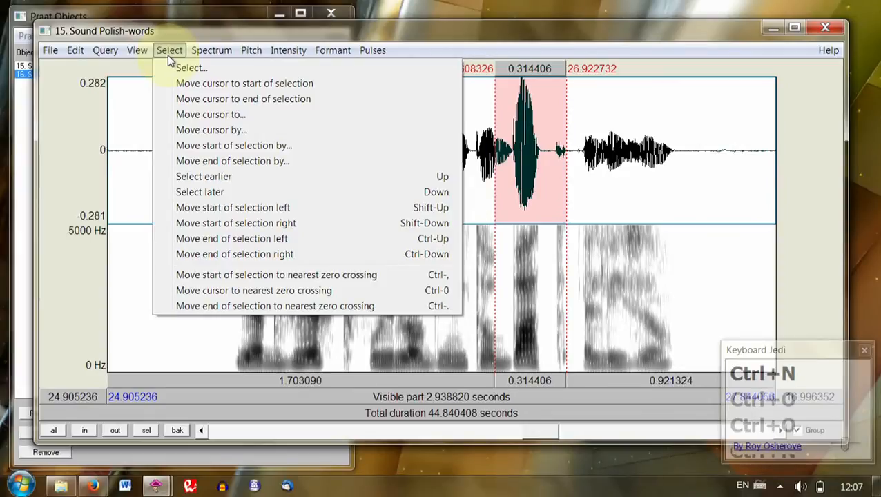
click(279, 275)
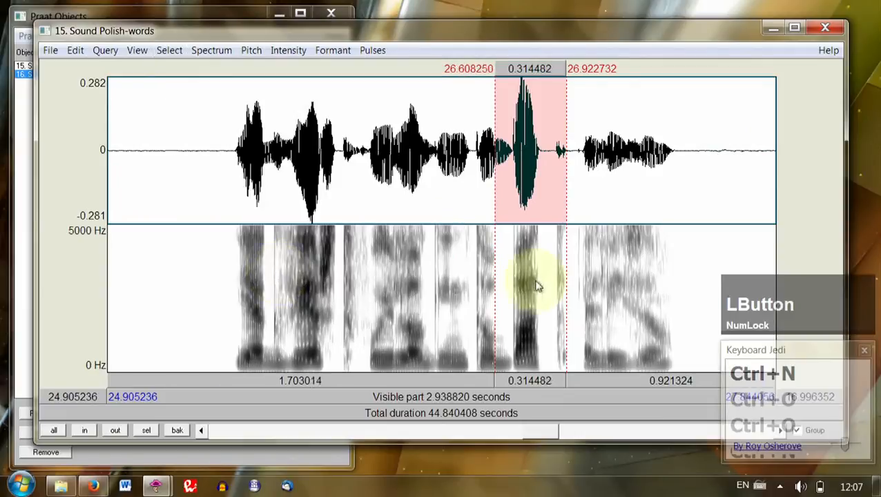
click(170, 49)
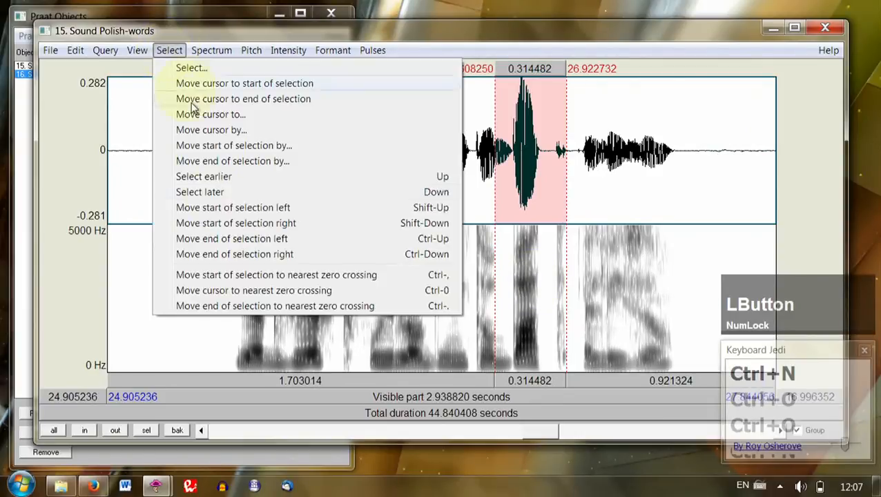
click(235, 306)
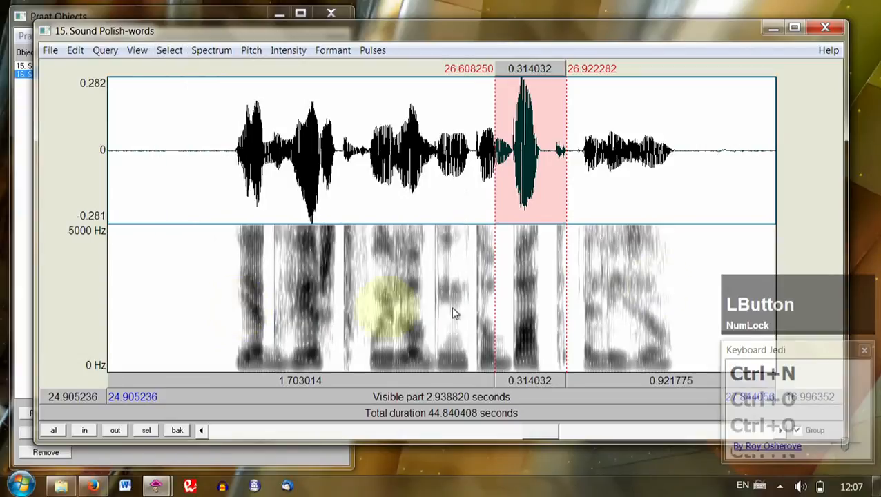
Save the selected word as the WAV file bat.wav in the Example-audio folder, replacing the existing file.
click(50, 50)
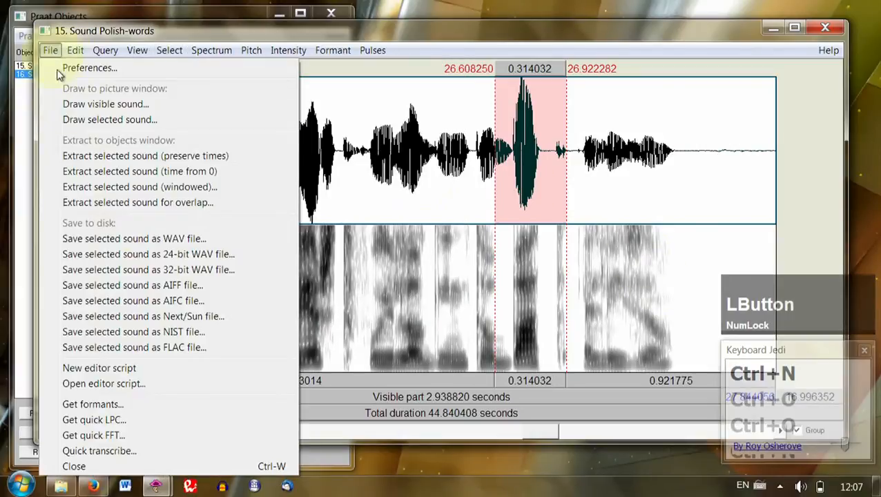
click(132, 240)
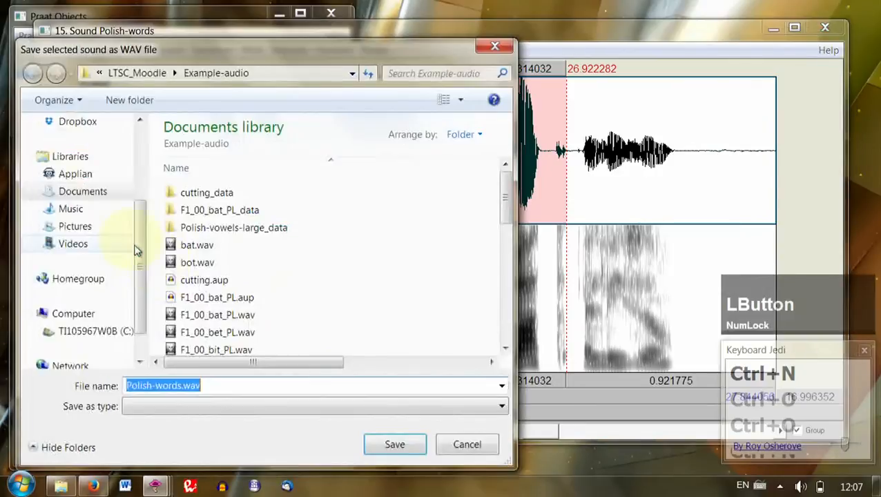
click(181, 386)
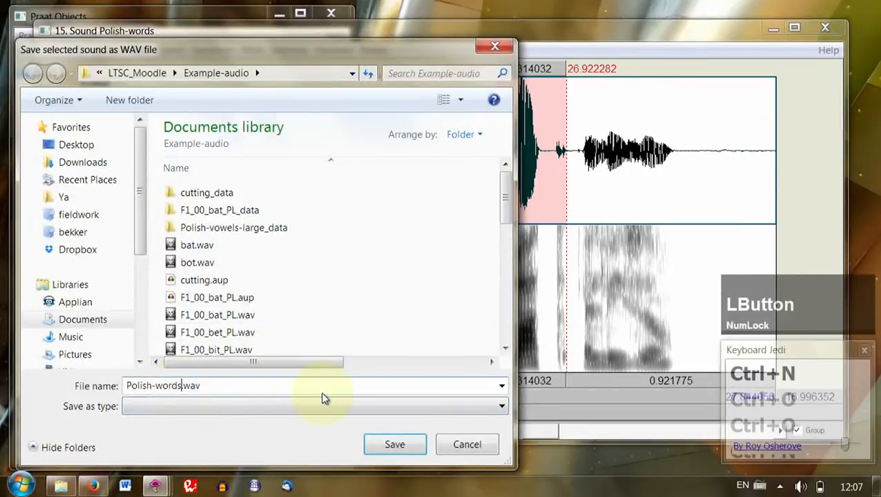
key(ctrl+shift+Left)
key(ctrl+shift+Left)
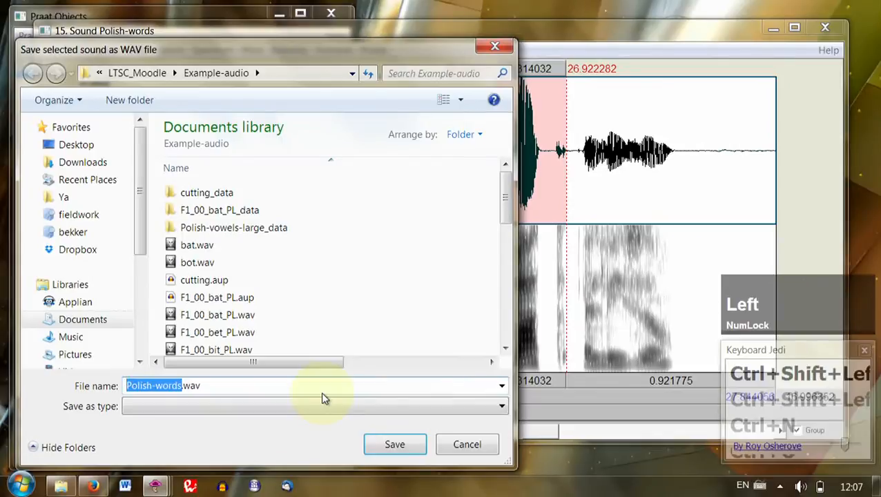
text(bat)
key(Return)
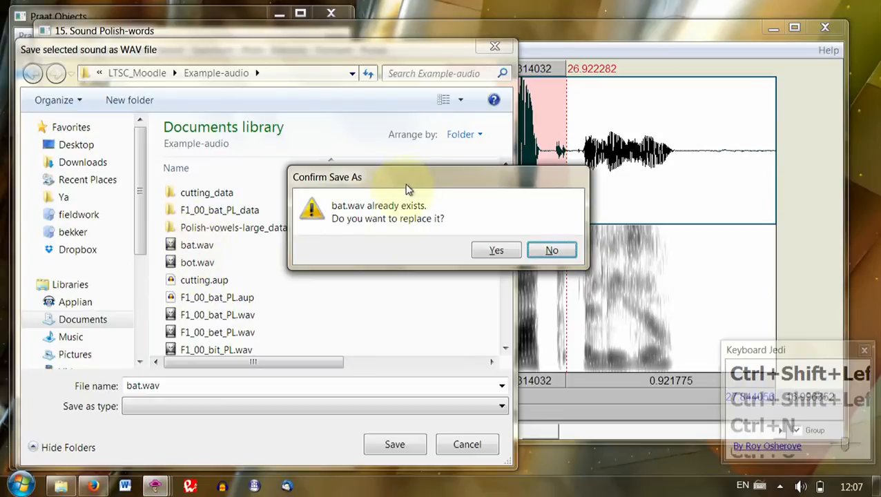
drag(431, 174, 419, 160)
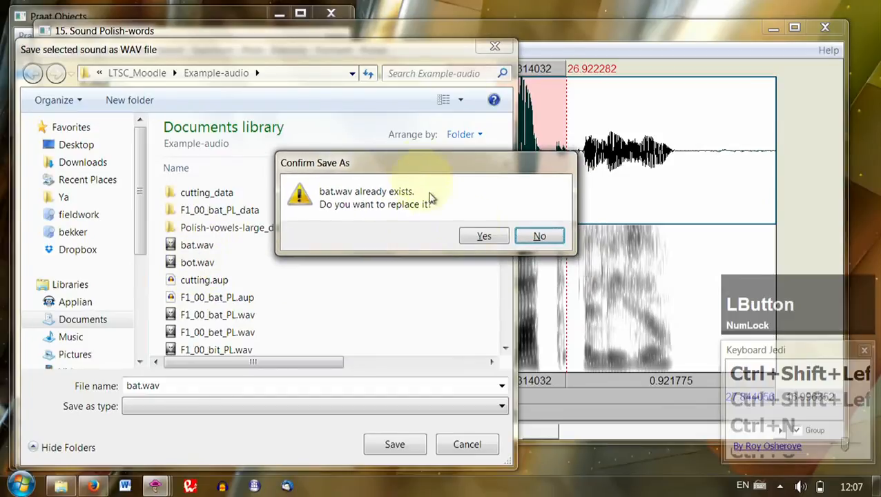
click(484, 237)
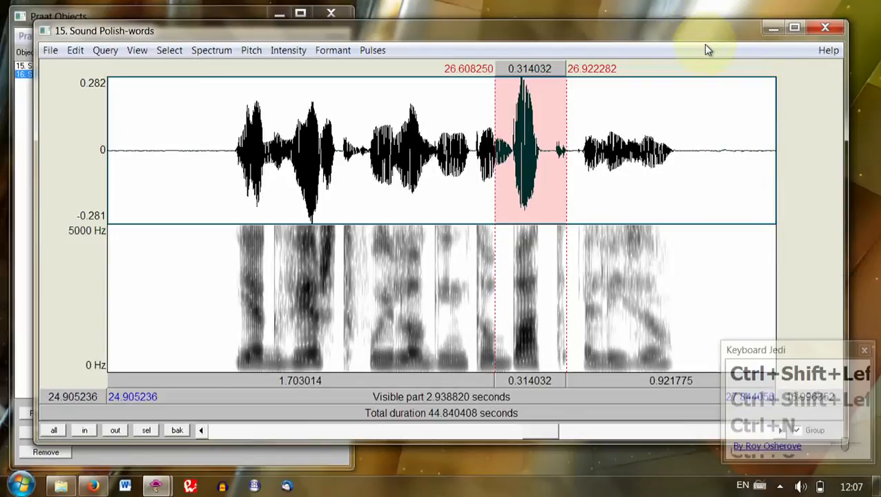
Close the Polish-words sound editor and remove the extracted untitled sound from the object list.
click(825, 29)
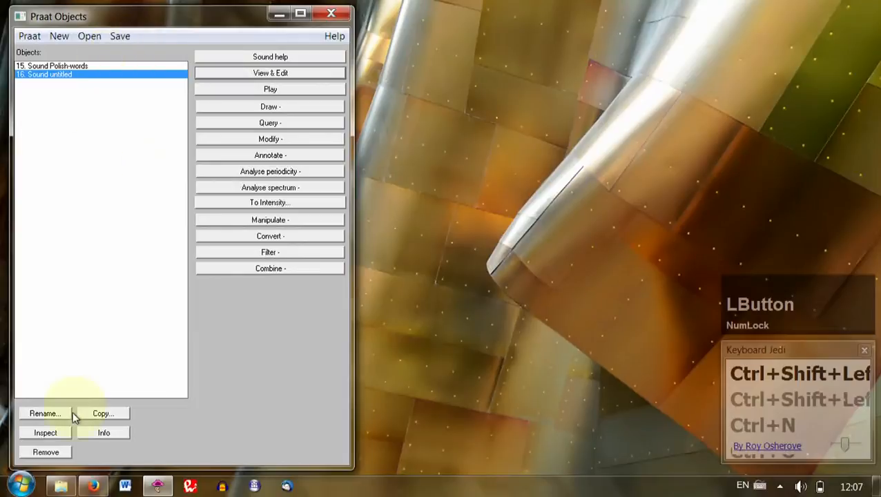
click(45, 454)
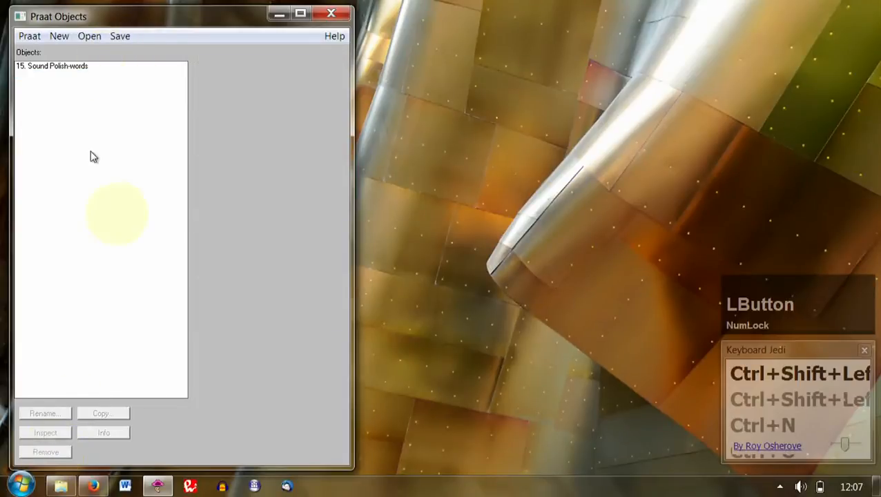
Read the Polish-words TextGrid file from the Example-audio folder into the object list.
click(93, 37)
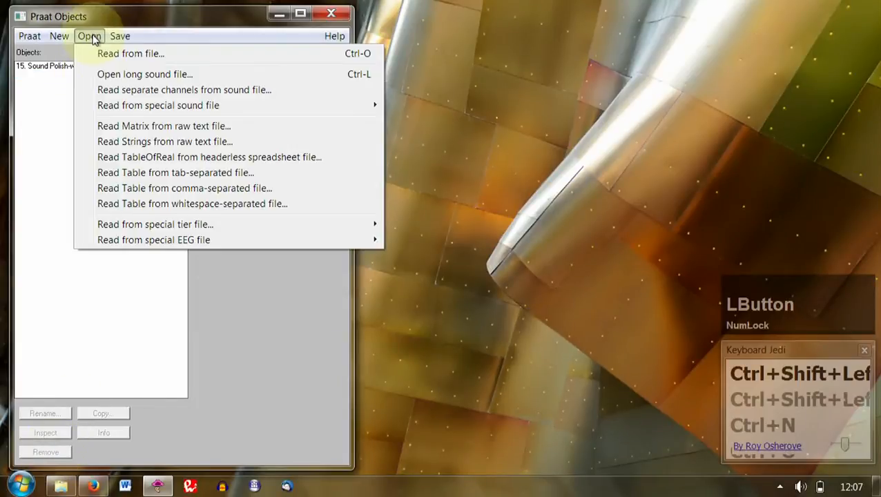
click(102, 55)
click(319, 325)
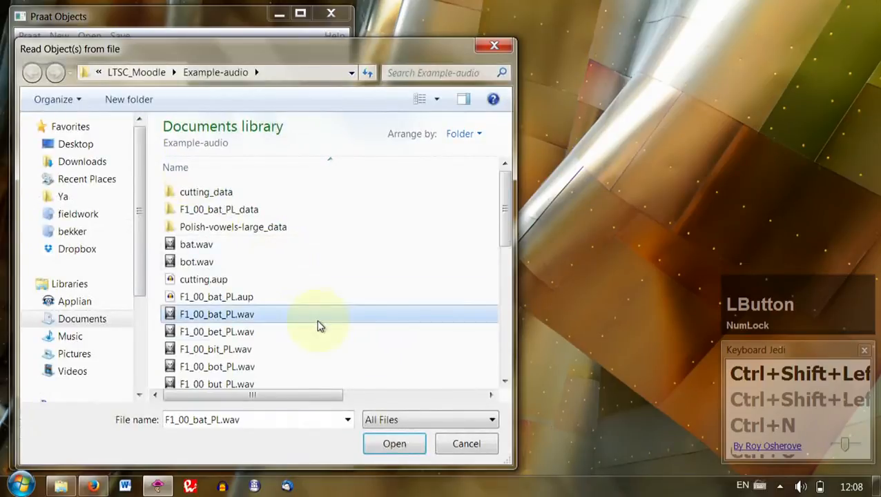
scroll(317, 332, down, 3)
double_click(268, 310)
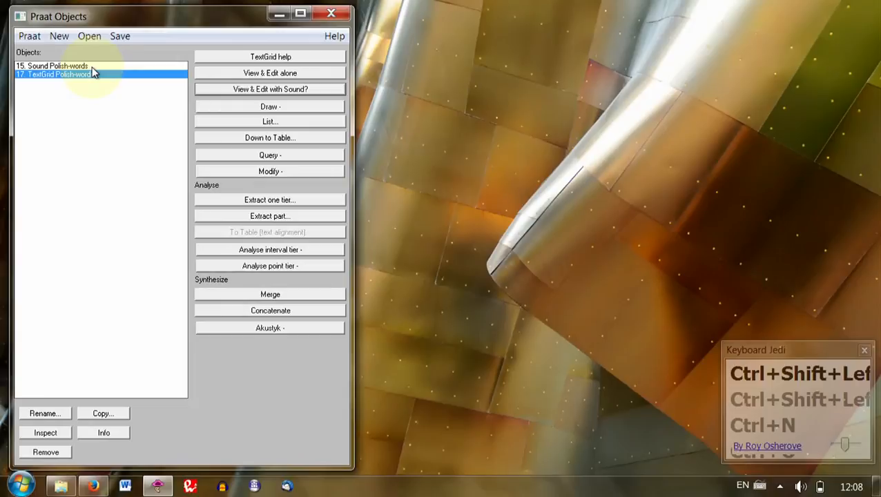
Open the Polish-words sound and TextGrid together for editing, and activate tier 2 and tier 1 in turn.
drag(93, 72, 93, 69)
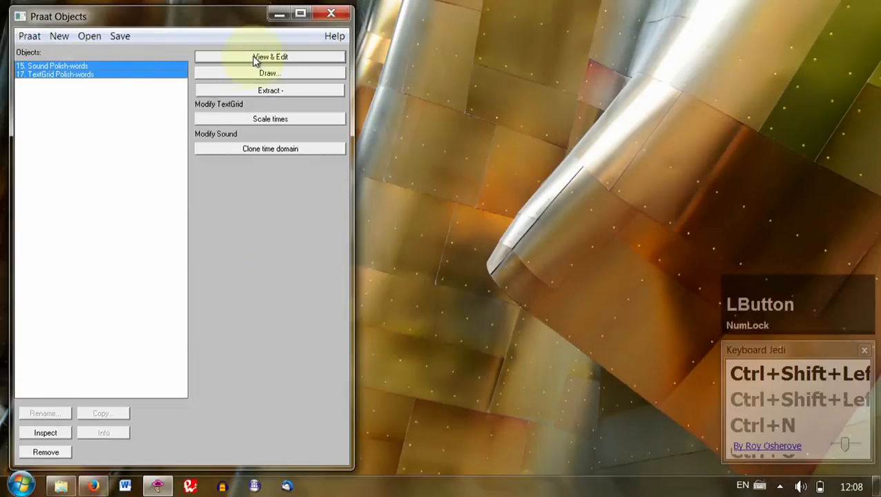
click(256, 58)
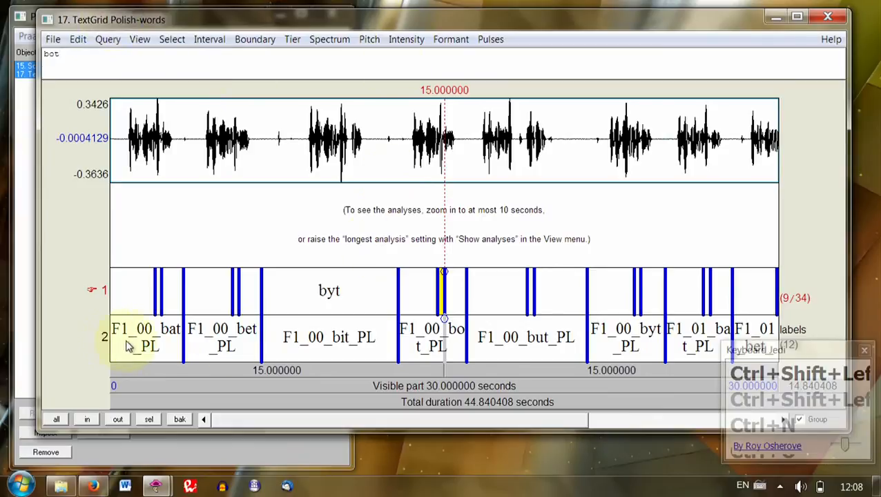
click(100, 344)
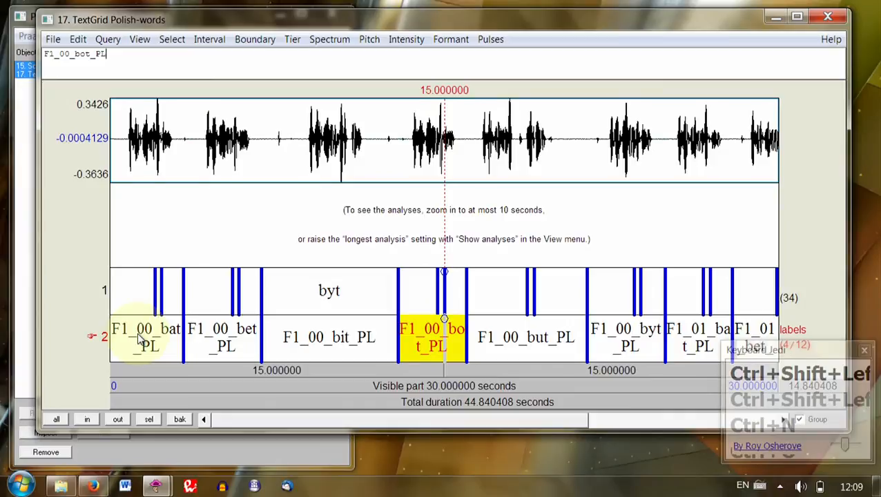
click(103, 293)
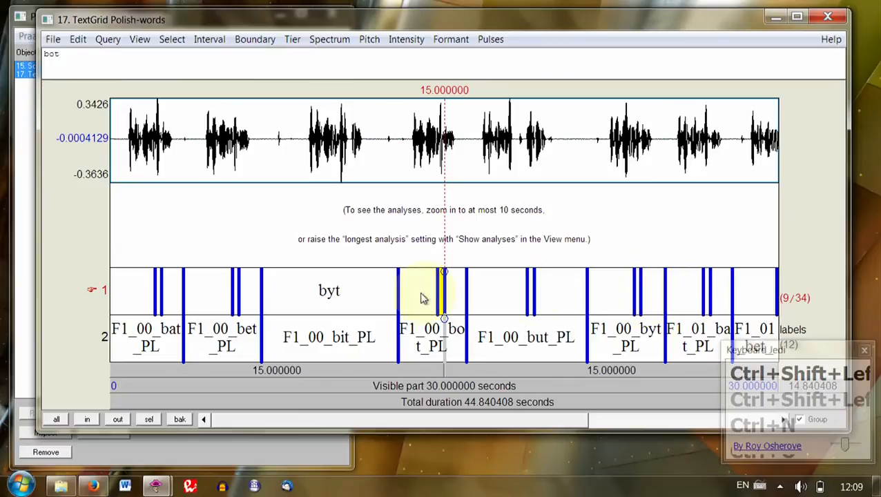
Delete the stray "byt" label from the long tier 1 interval above F1_00_bit_PL.
click(330, 294)
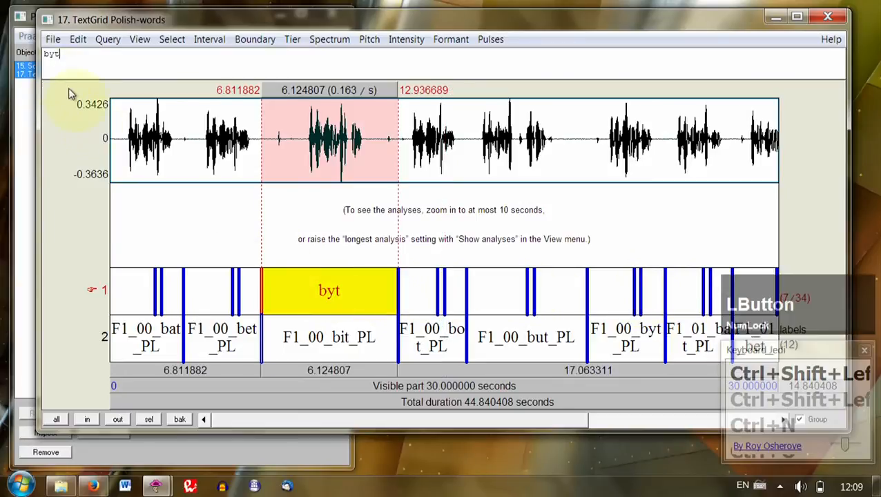
drag(41, 55, 209, 70)
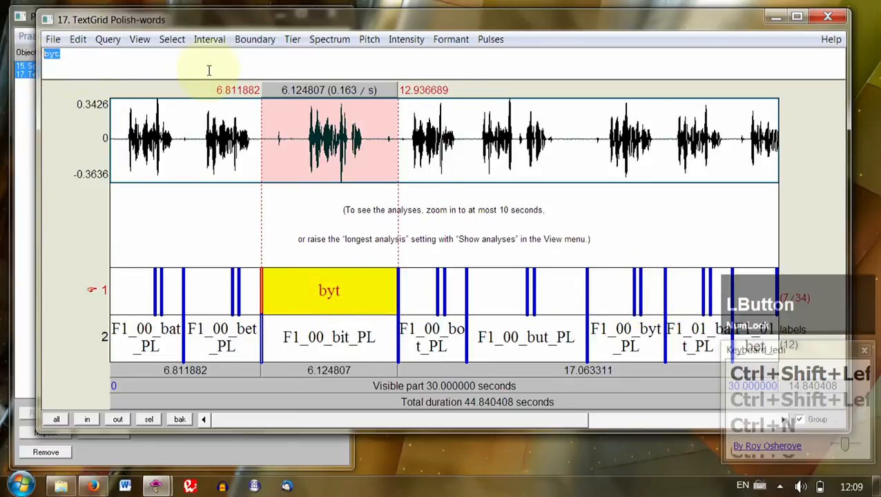
key(Delete)
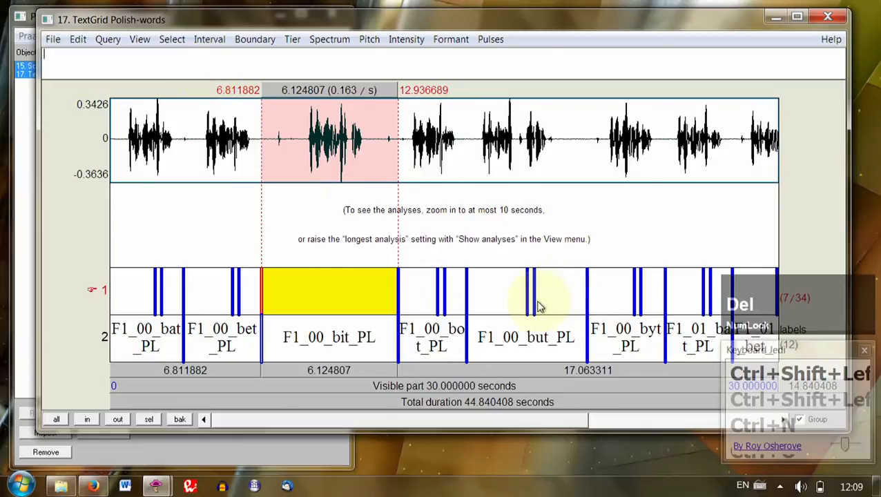
Select the short "byt" interval on tier 1 above F1_00_byt_PL and zoom in on it with some surrounding context.
click(631, 301)
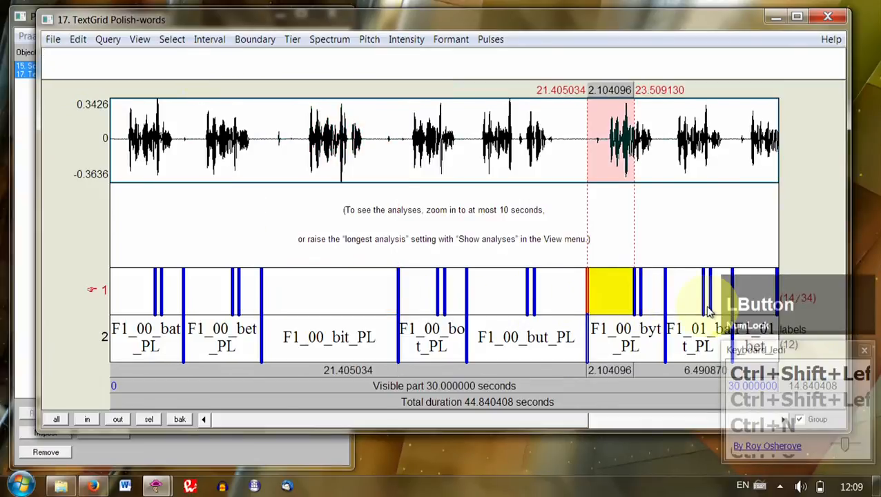
key(alt+Right)
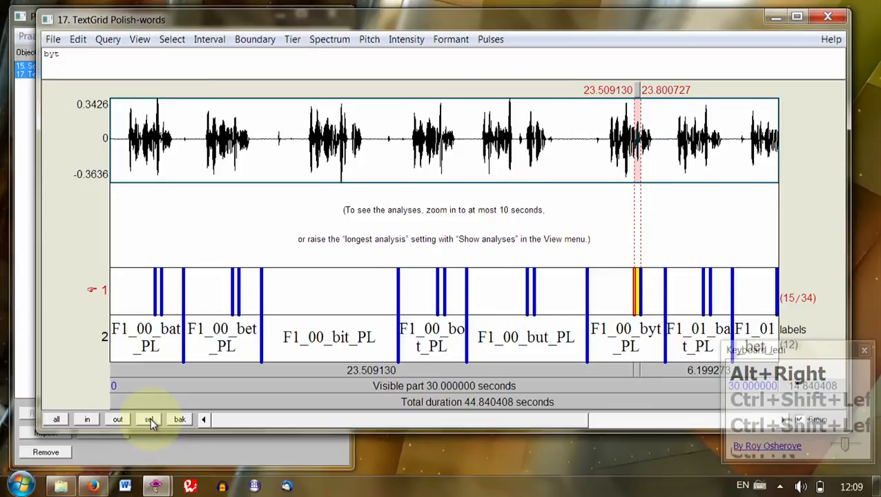
key(ctrl+n)
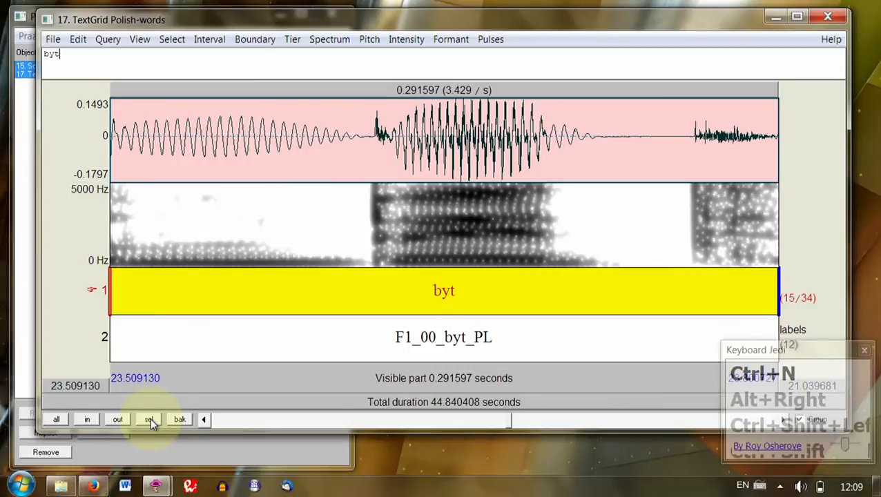
key(ctrl+o)
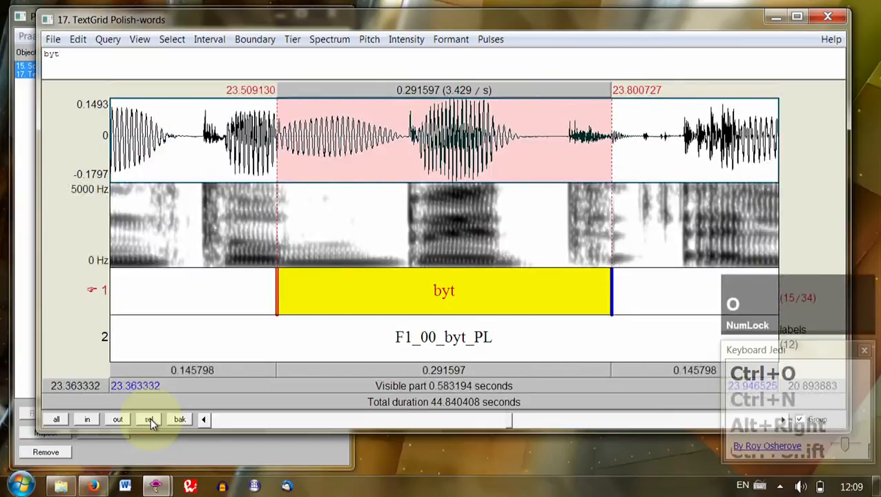
Examine the "byt" interval, its unlabelled neighbours on tier 1 and the F1_00_byt_PL interval on tier 2.
click(471, 284)
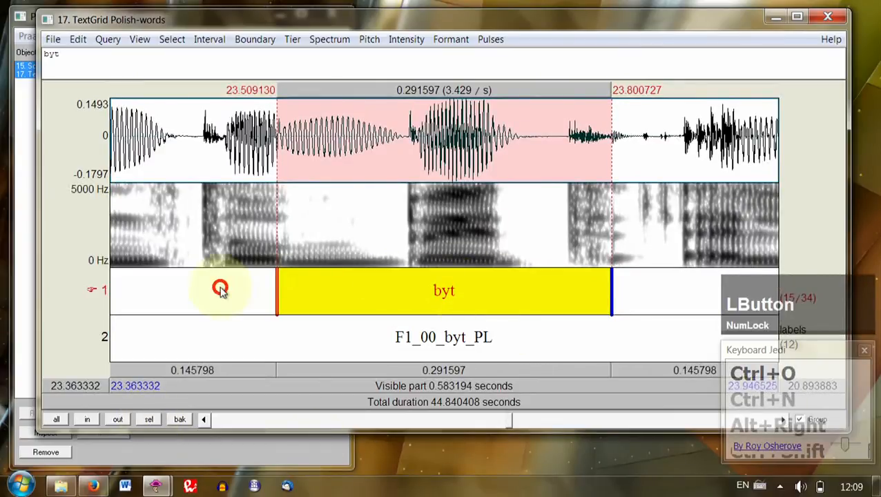
click(222, 293)
click(239, 351)
click(659, 300)
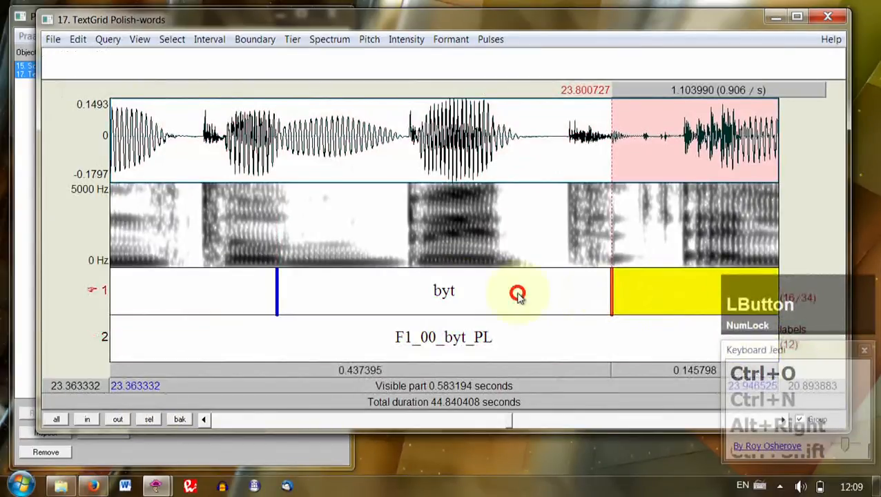
Compare the F1_00_byt_PL interval on tier 2 with the "byt" interval on tier 1, and play the "byt" selection.
click(467, 295)
click(252, 295)
click(311, 332)
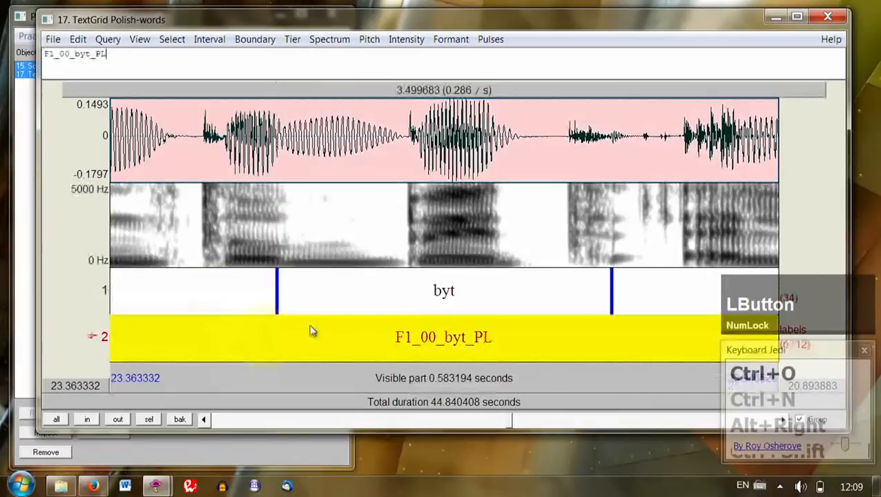
click(349, 298)
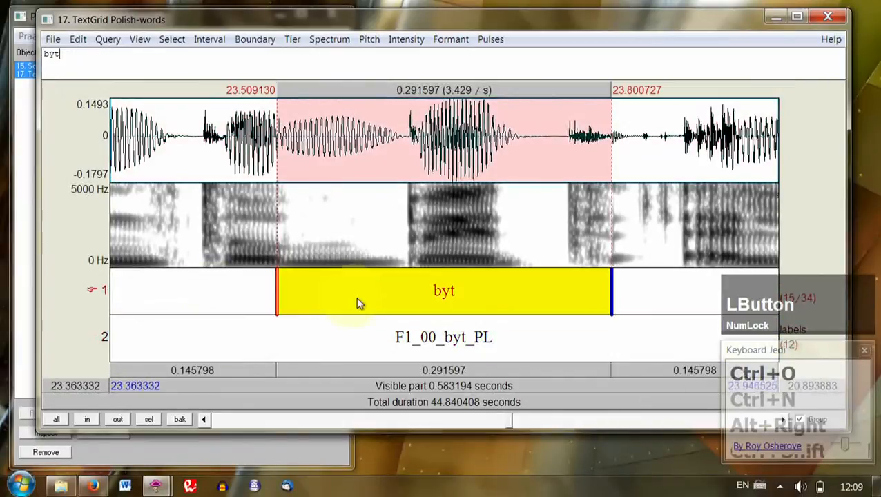
click(492, 370)
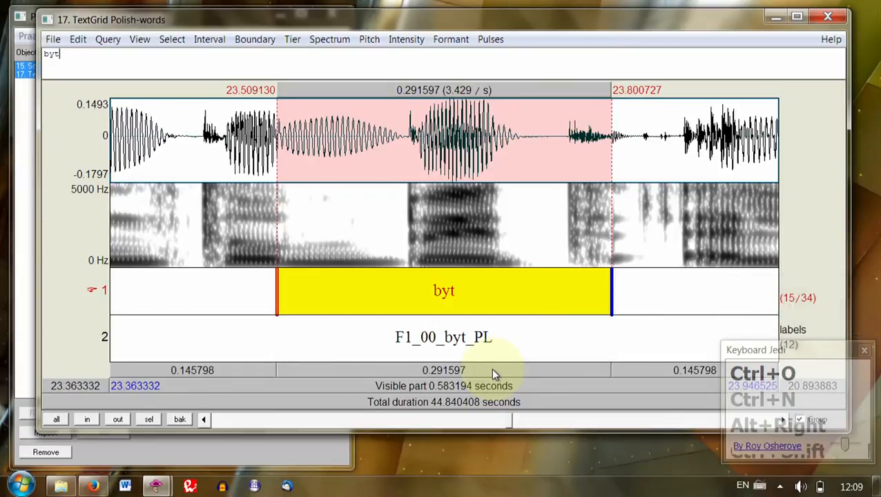
Close the editor showing the Polish-words sound and TextGrid.
click(58, 39)
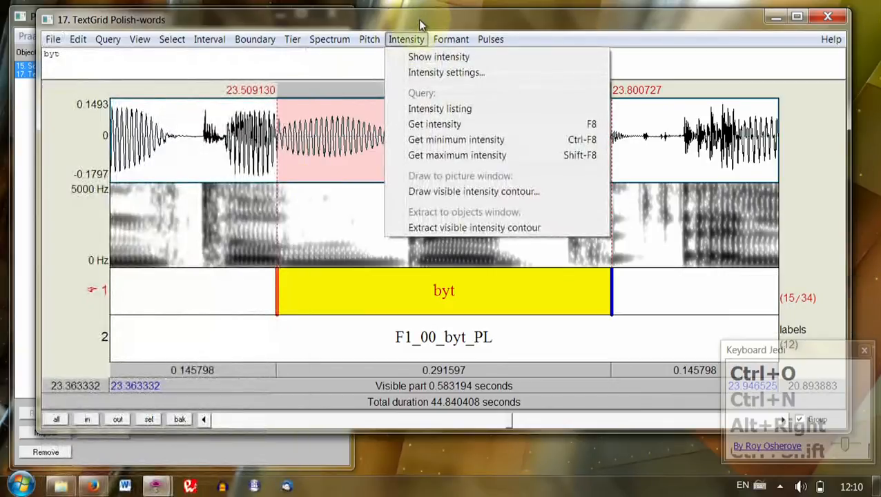
click(409, 39)
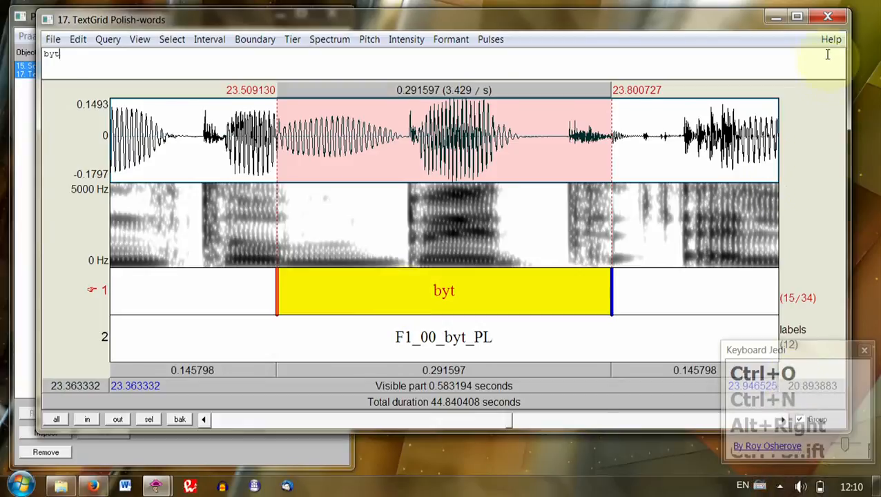
click(827, 17)
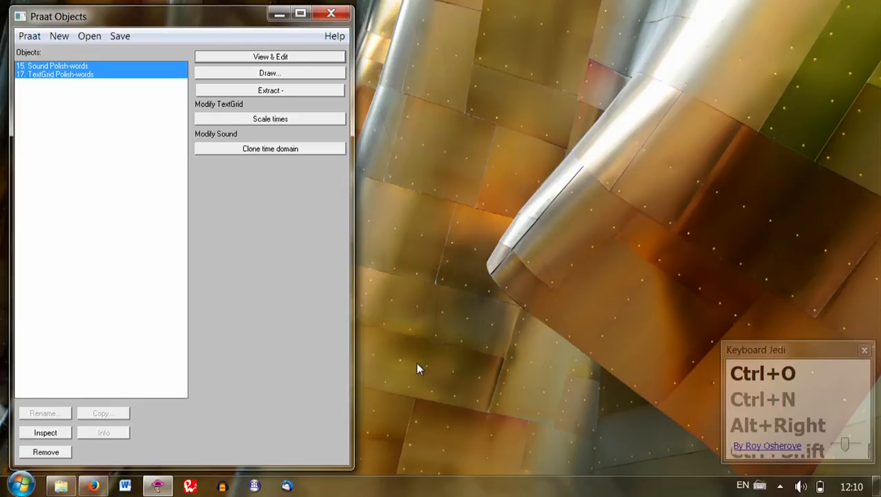
click(781, 487)
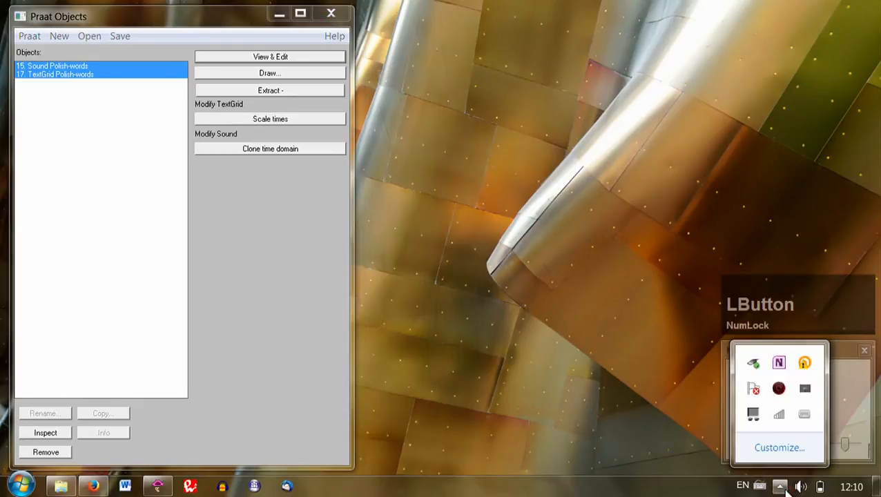
right_click(805, 415)
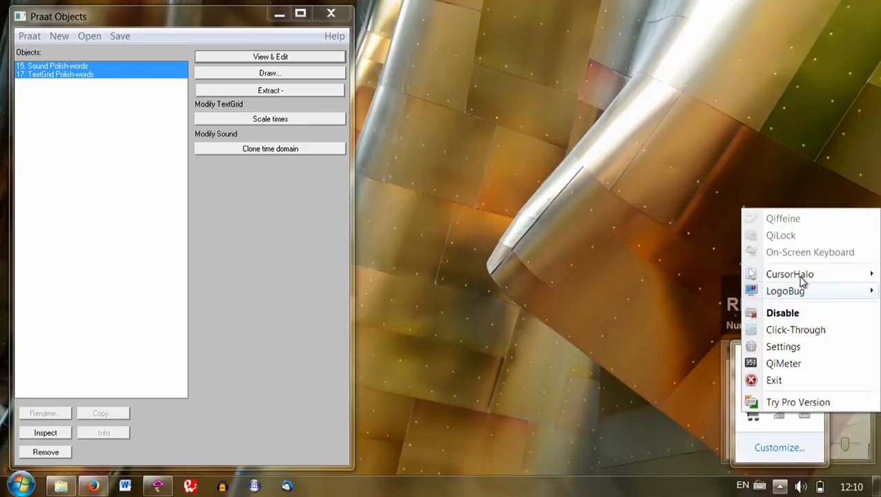
mouse_move(805, 277)
click(718, 277)
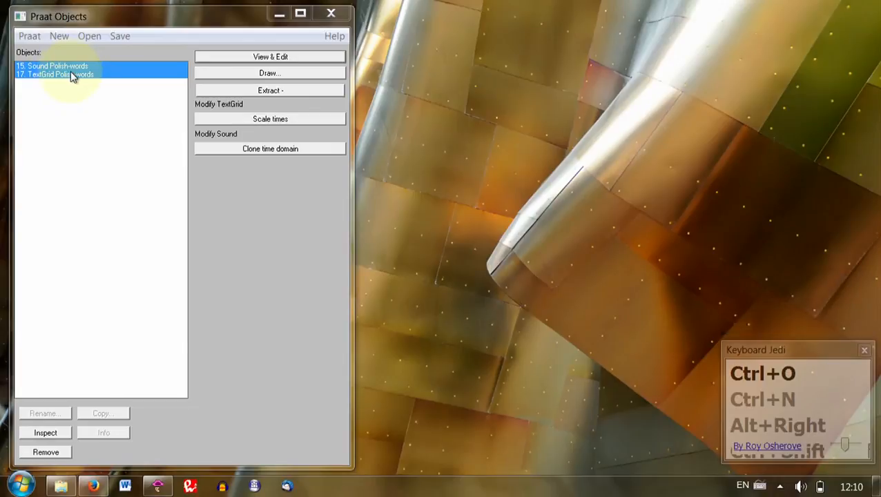
Extract all intervals of tier 1 from the Polish-words sound and TextGrid, without preserving times.
click(243, 91)
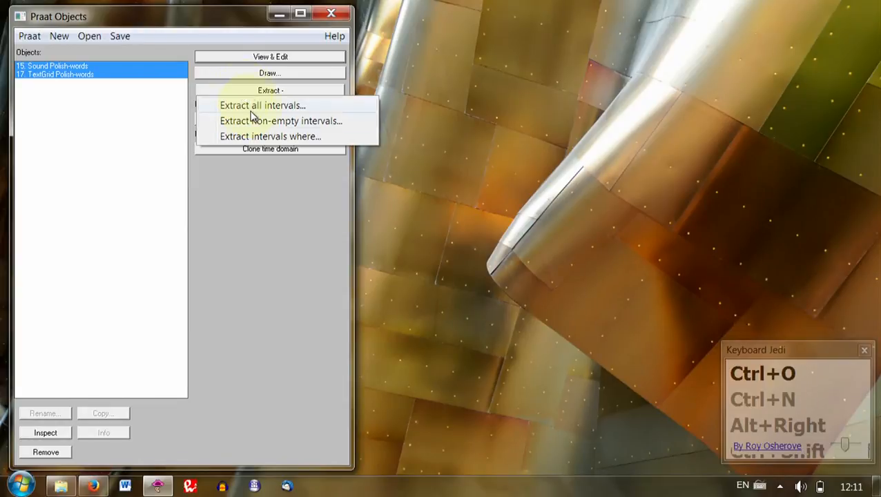
click(254, 107)
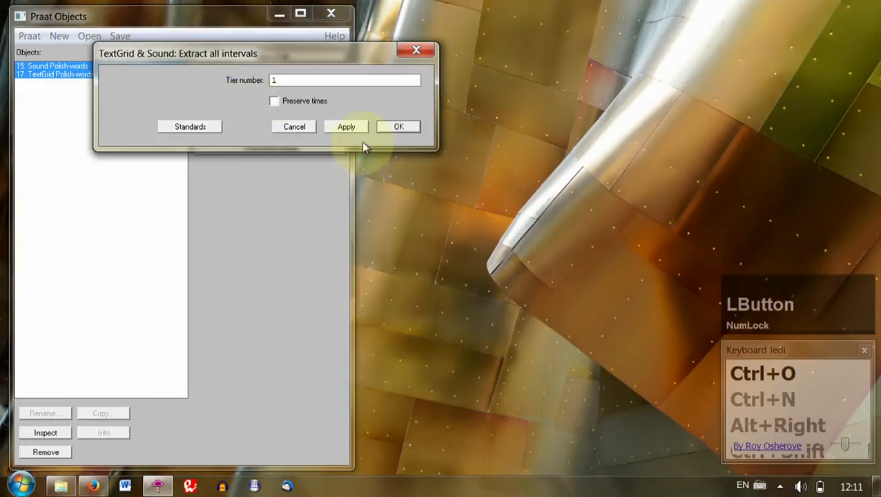
click(399, 127)
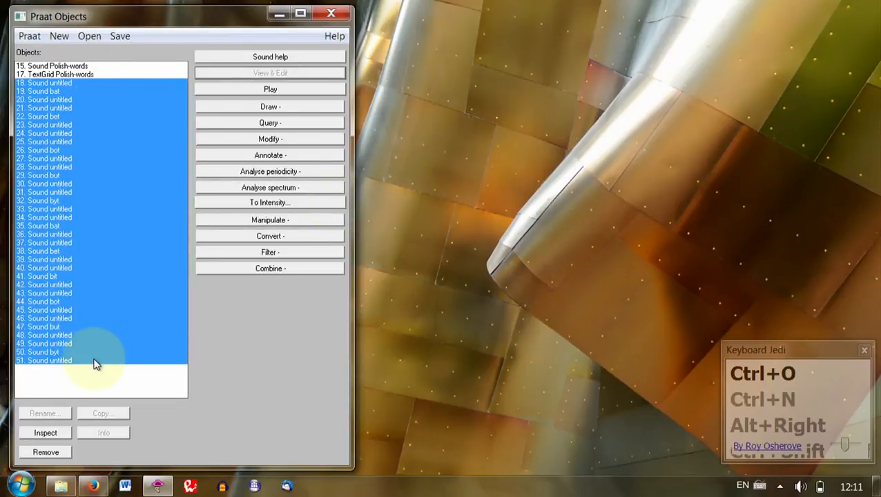
Play the first three extracted sounds: the first untitled one, bat, and the untitled one after it.
click(80, 82)
click(255, 88)
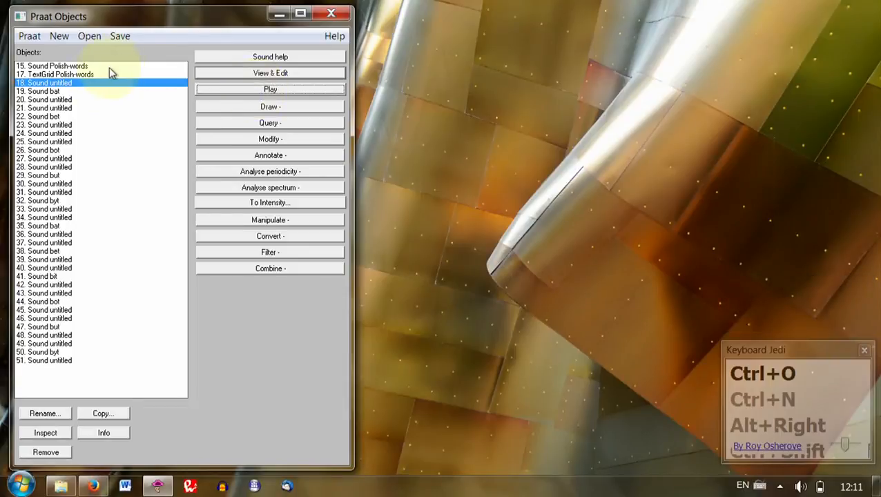
click(89, 91)
click(274, 88)
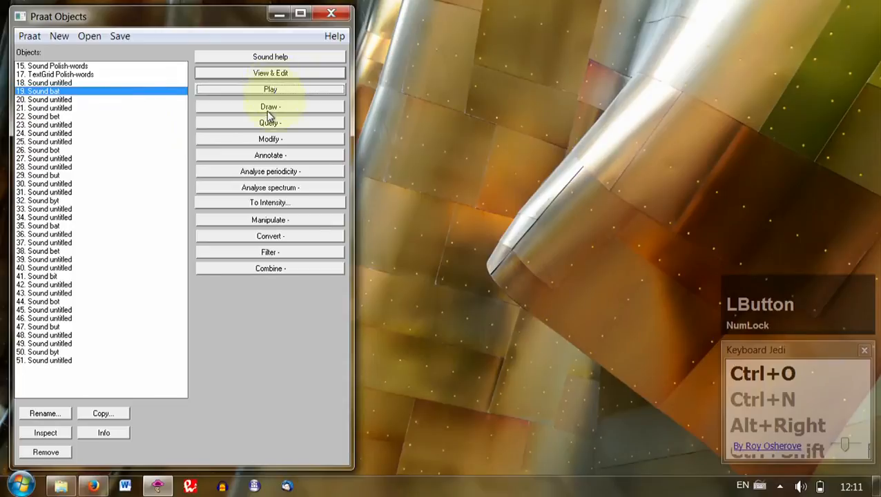
click(102, 101)
click(222, 92)
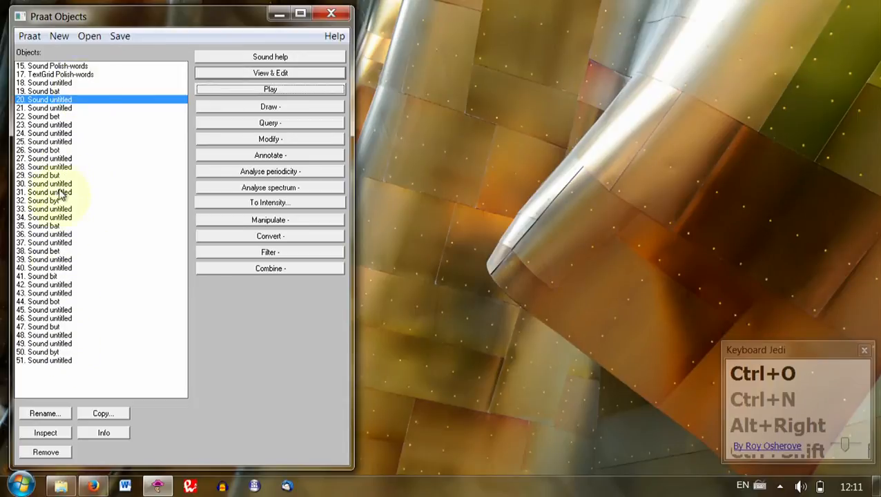
Remove all the extracted sounds, both untitled and labelled, keeping only the Polish-words sound and TextGrid.
click(59, 83)
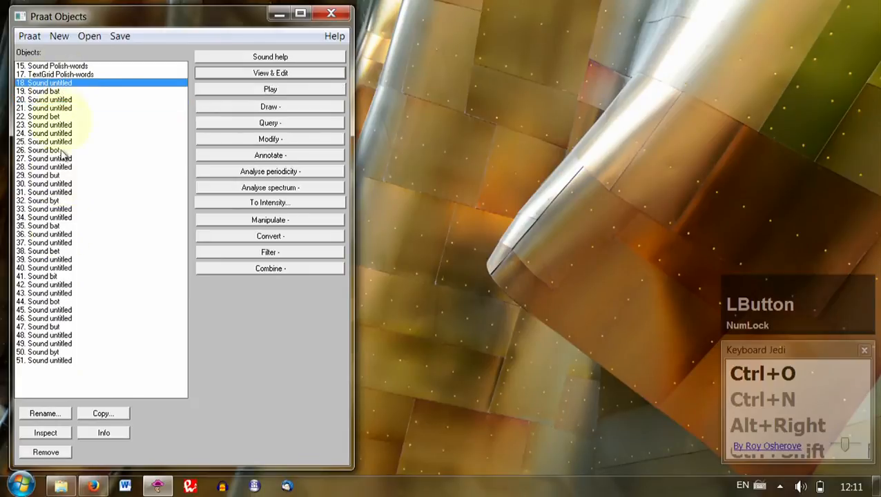
shift+click(74, 361)
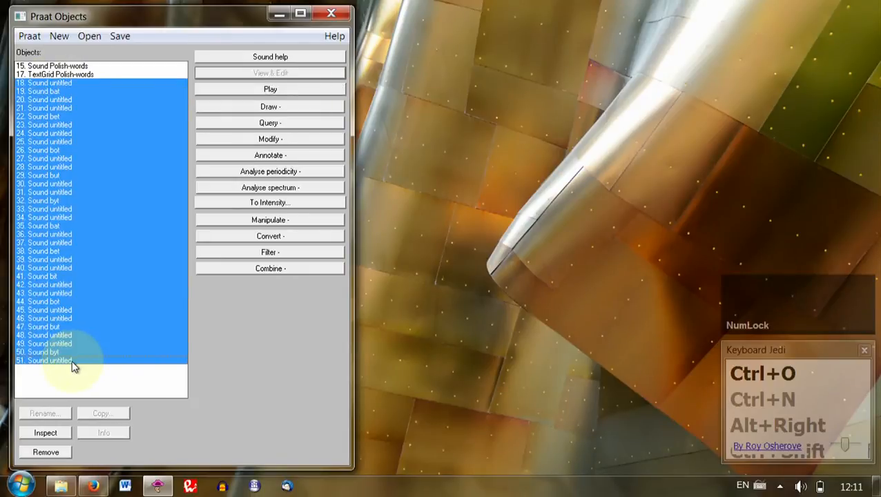
click(59, 454)
Extract only the non-empty intervals of tier 1 from the Polish-words sound and TextGrid.
drag(84, 65, 73, 74)
click(281, 93)
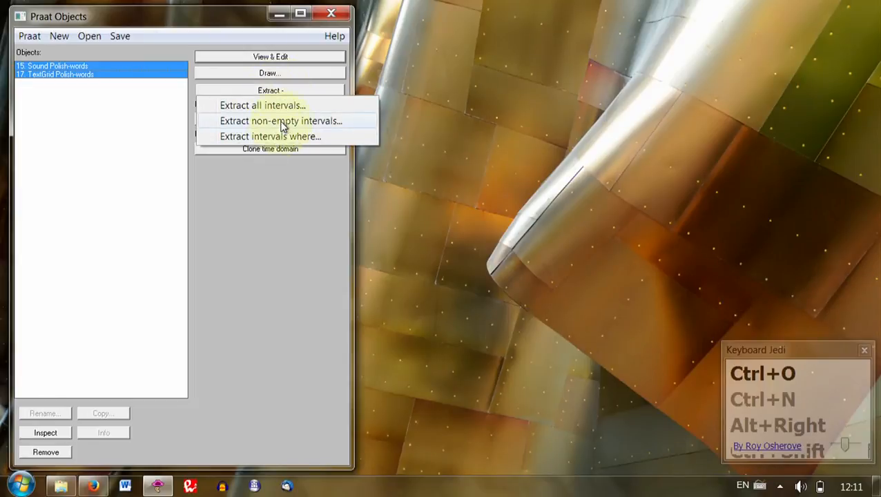
click(282, 121)
click(405, 127)
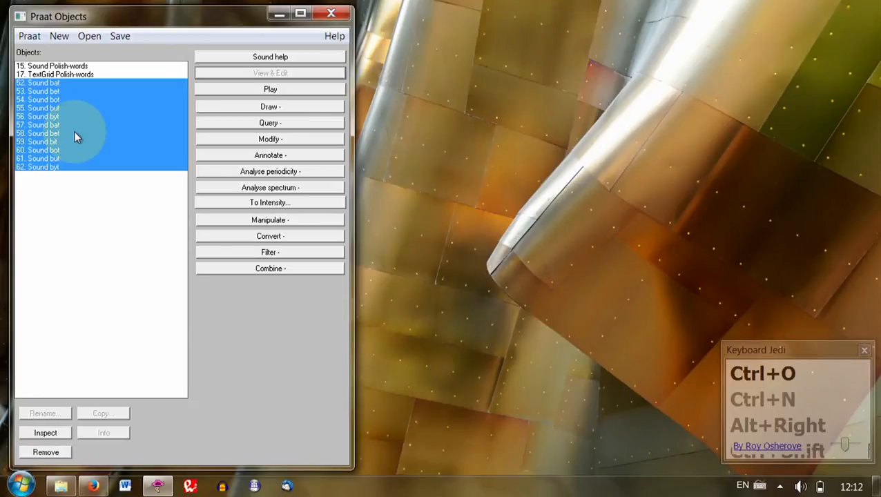
Play the first extracted bat sound and save it as the WAV file bat.wav in Example-audio, replacing the existing file.
click(63, 82)
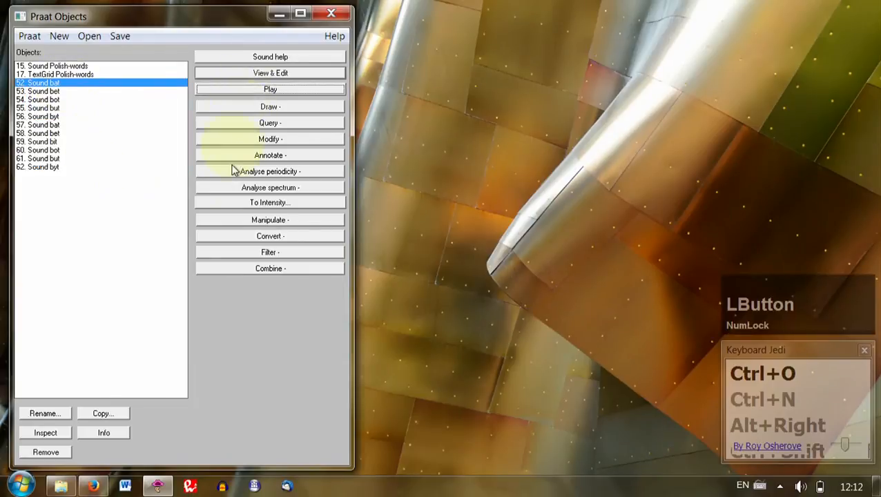
click(118, 36)
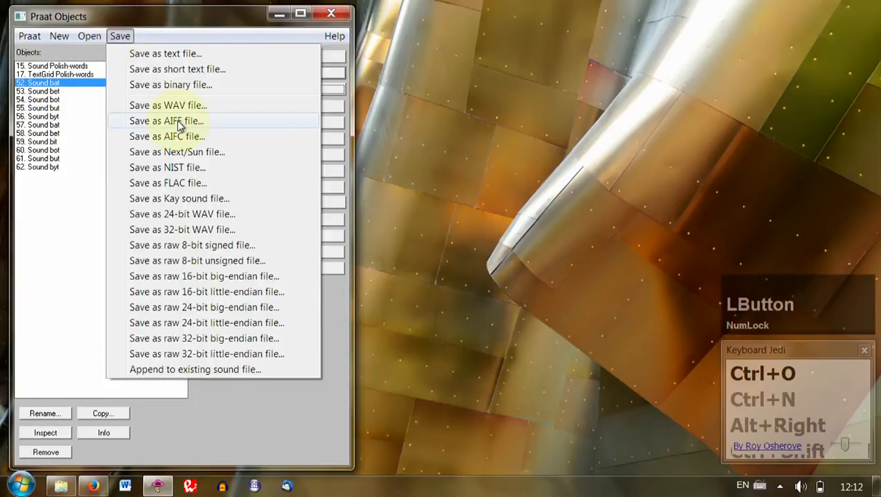
click(173, 106)
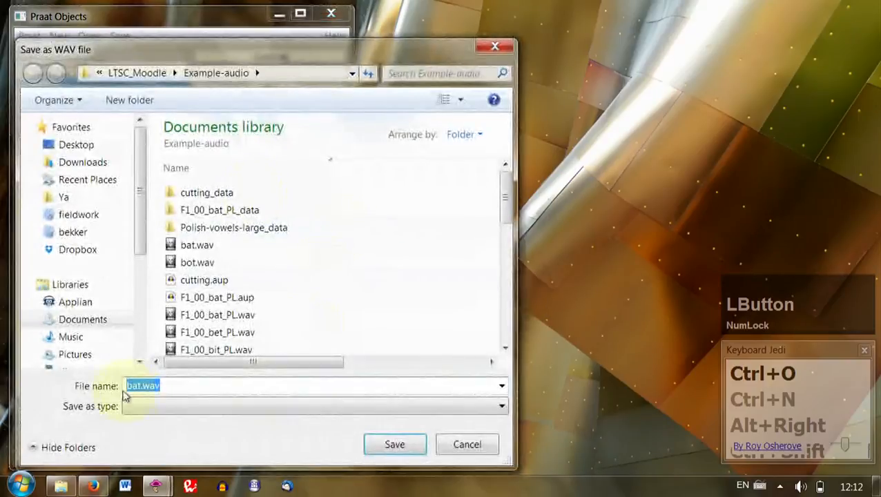
click(392, 447)
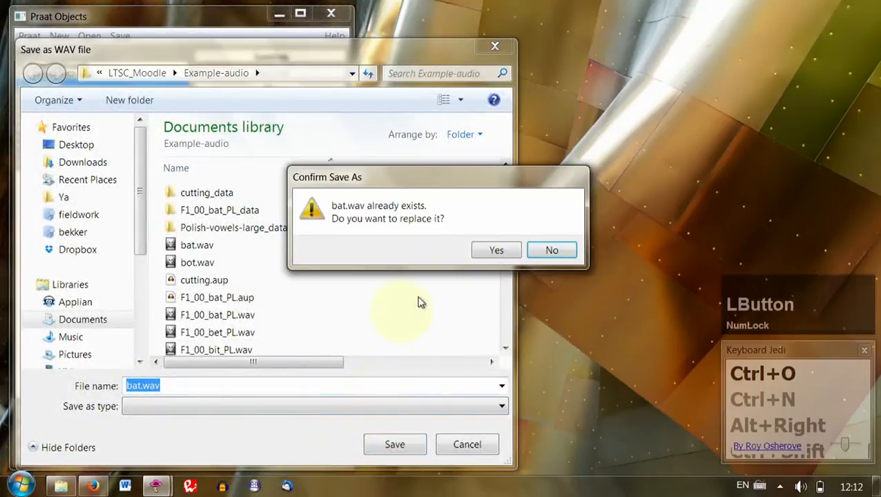
click(484, 251)
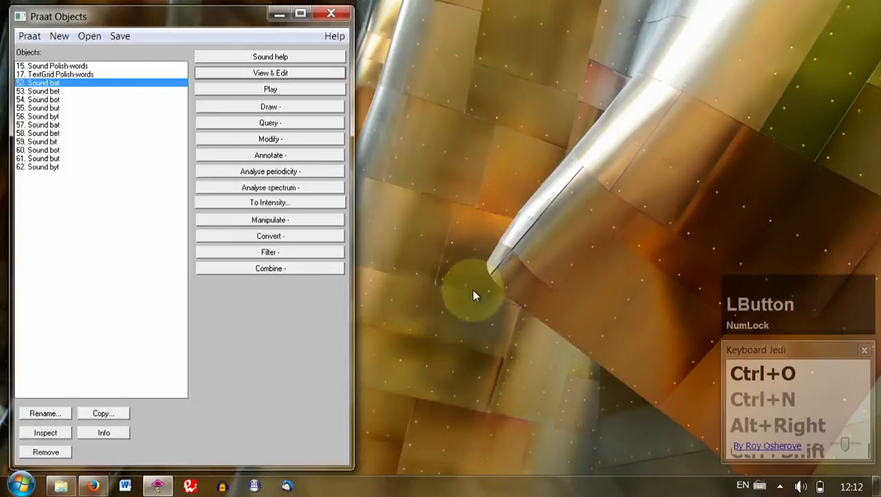
Go through the other extracted word sounds one by one, from the first bot to the last byt.
click(55, 100)
click(56, 108)
click(55, 117)
click(56, 125)
click(55, 134)
click(56, 142)
click(55, 150)
click(55, 159)
click(57, 167)
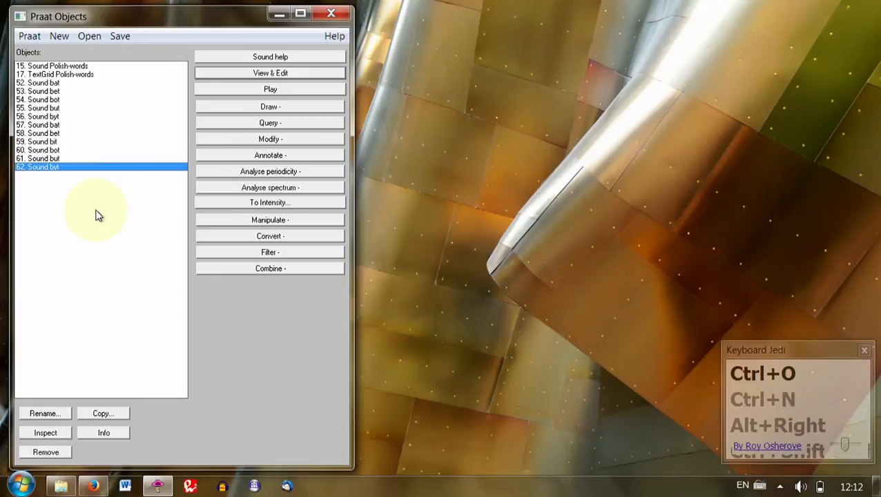
Remove all the word sounds extracted from the non-empty intervals, from the first bat to the last byt.
click(44, 83)
shift+click(64, 163)
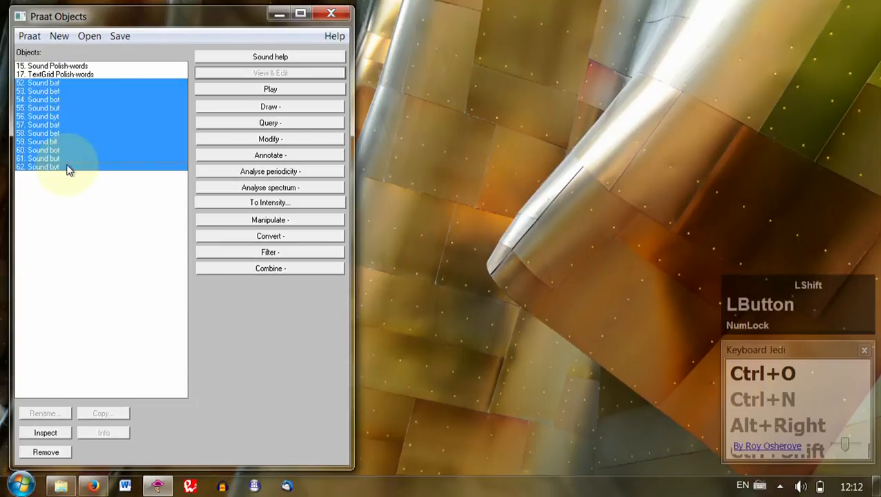
click(46, 453)
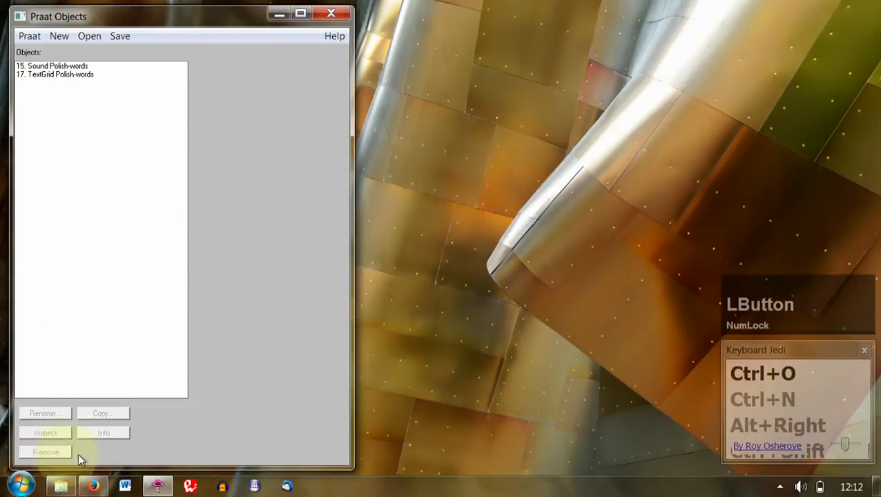
Extract from the Polish-words sound and TextGrid the tier 1 intervals whose label is equal to "bat".
drag(102, 66, 109, 75)
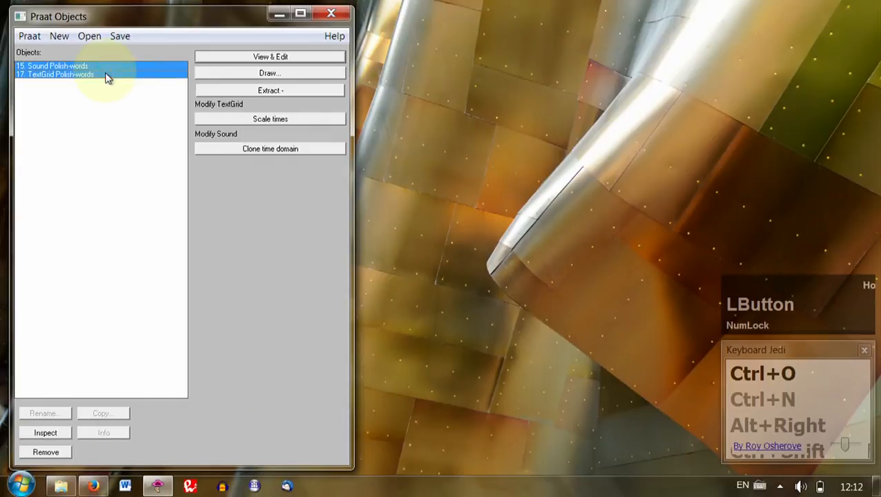
click(264, 90)
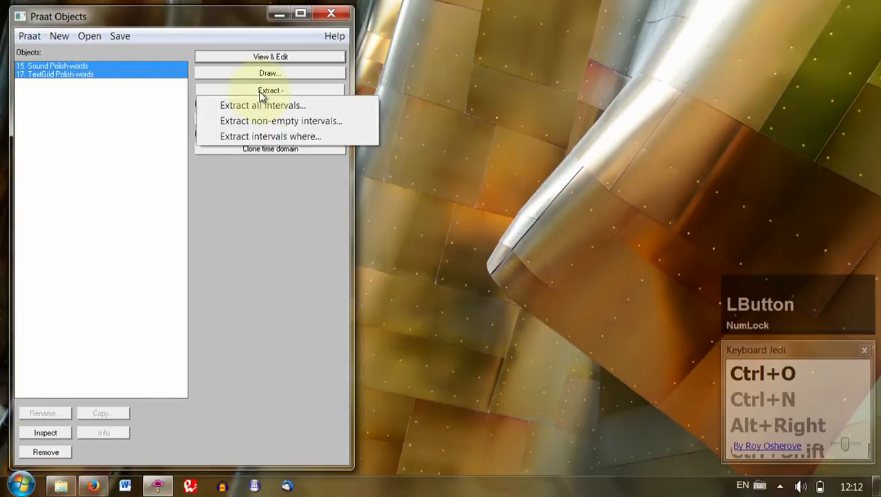
click(274, 140)
drag(243, 43, 320, 87)
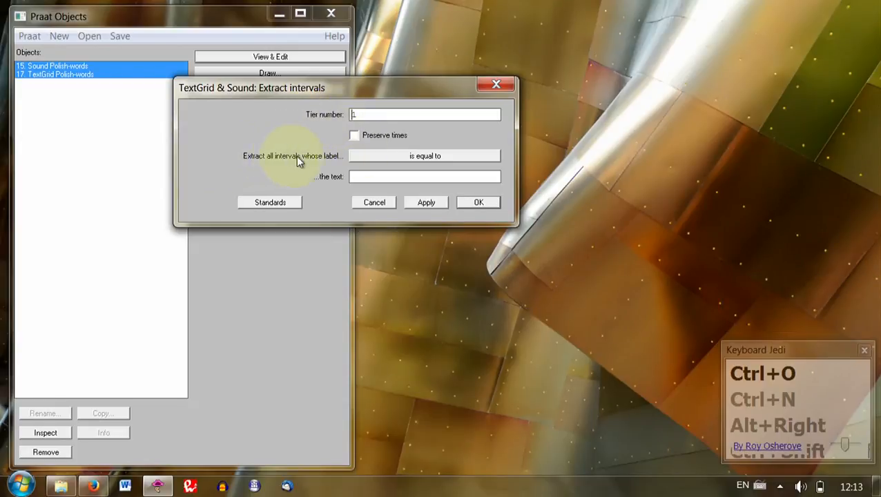
click(426, 158)
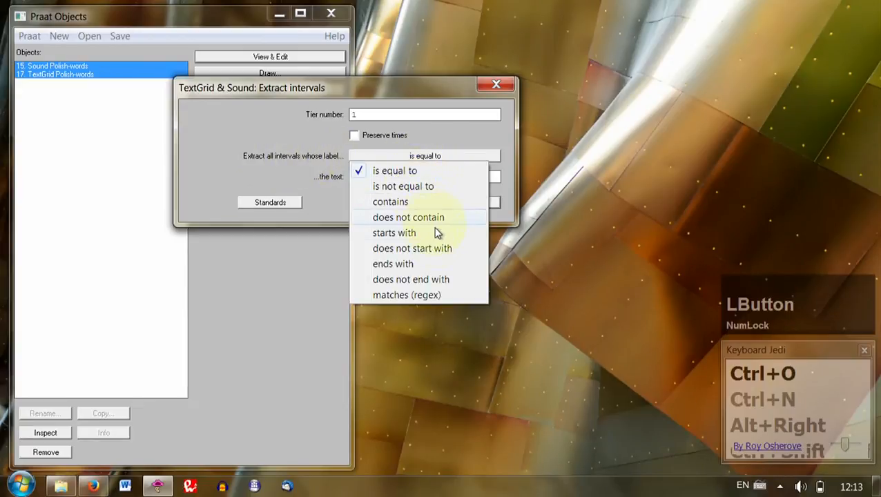
click(303, 173)
click(405, 178)
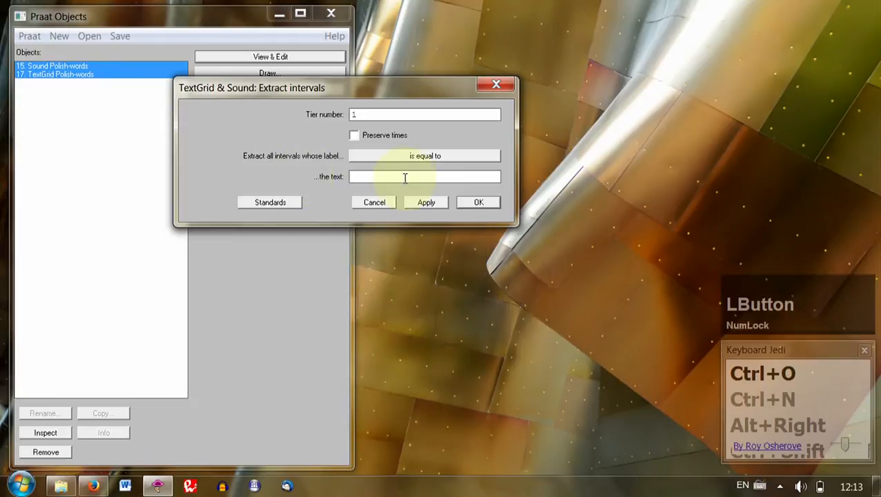
text(bat)
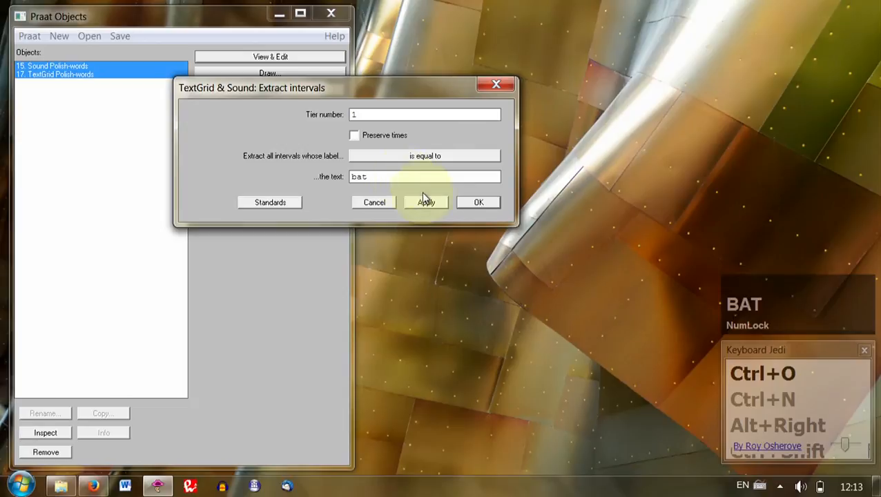
click(472, 201)
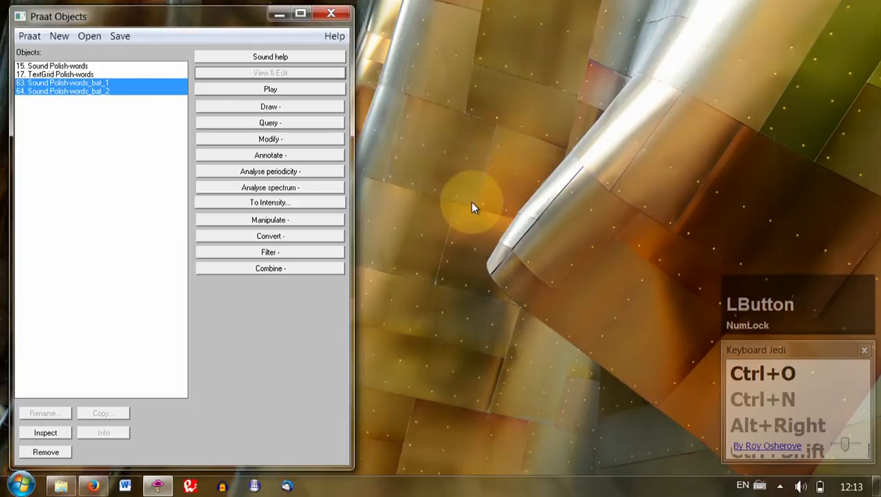
click(109, 83)
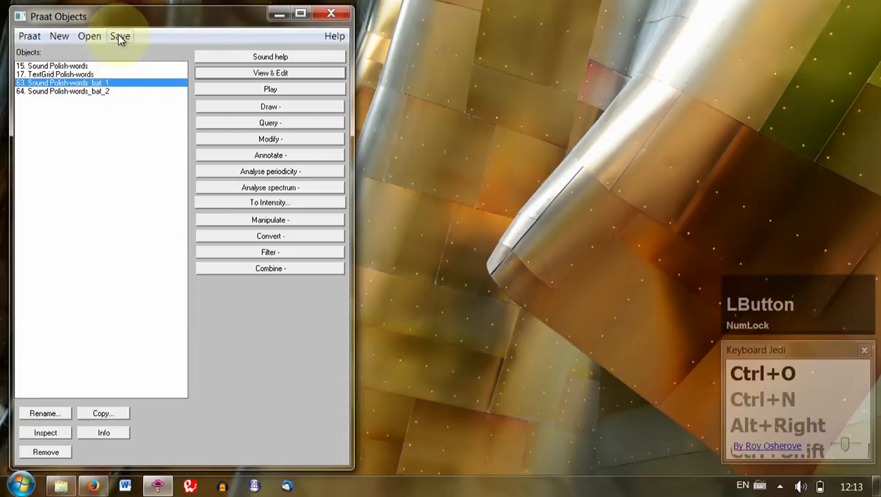
click(119, 35)
click(132, 104)
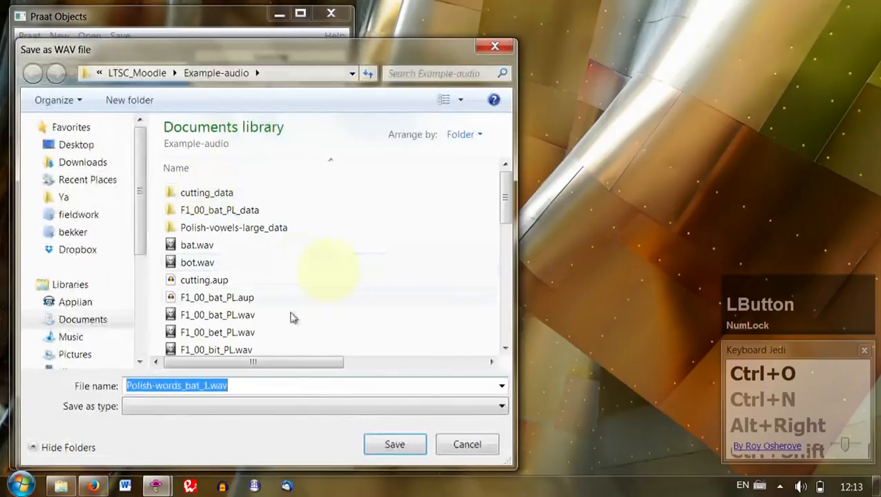
click(206, 386)
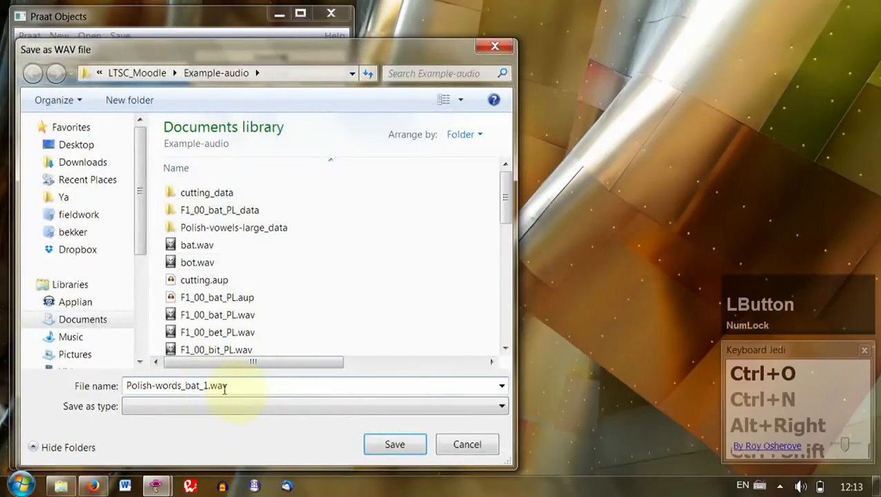
click(460, 444)
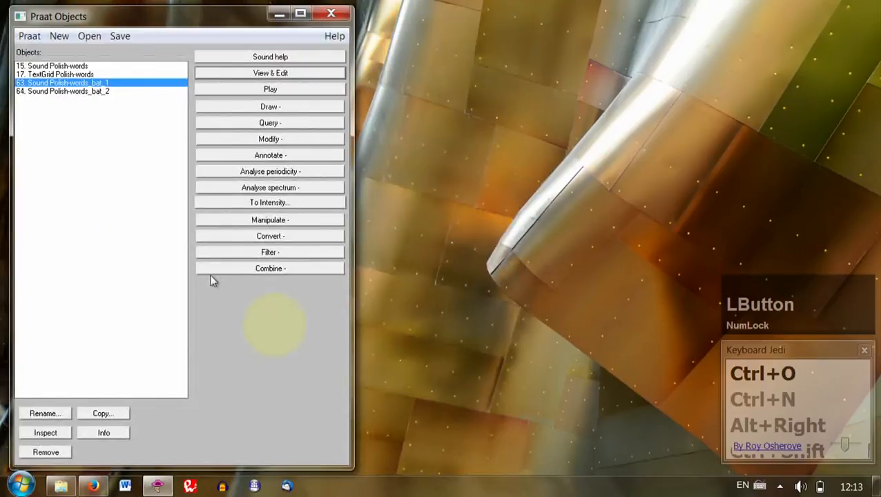